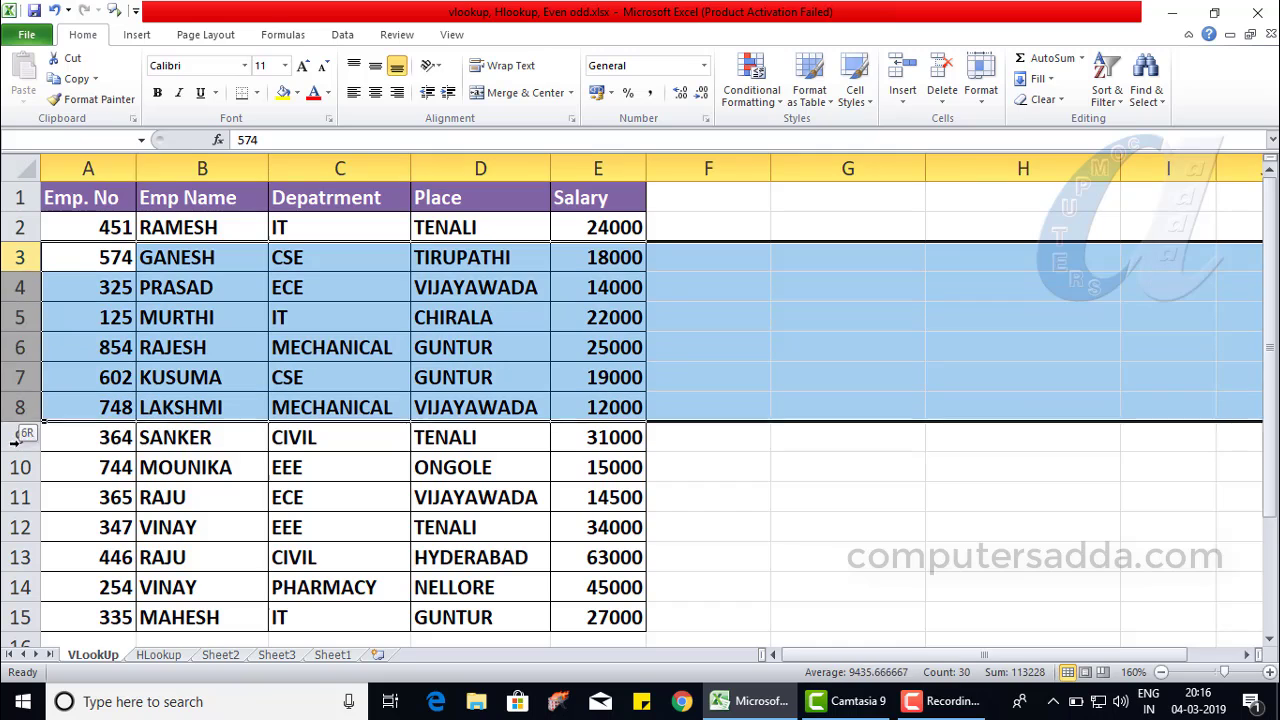
Select columns A to D, followed by a block of whole rows starting at row 3
left_click_drag(88, 168, 530, 165)
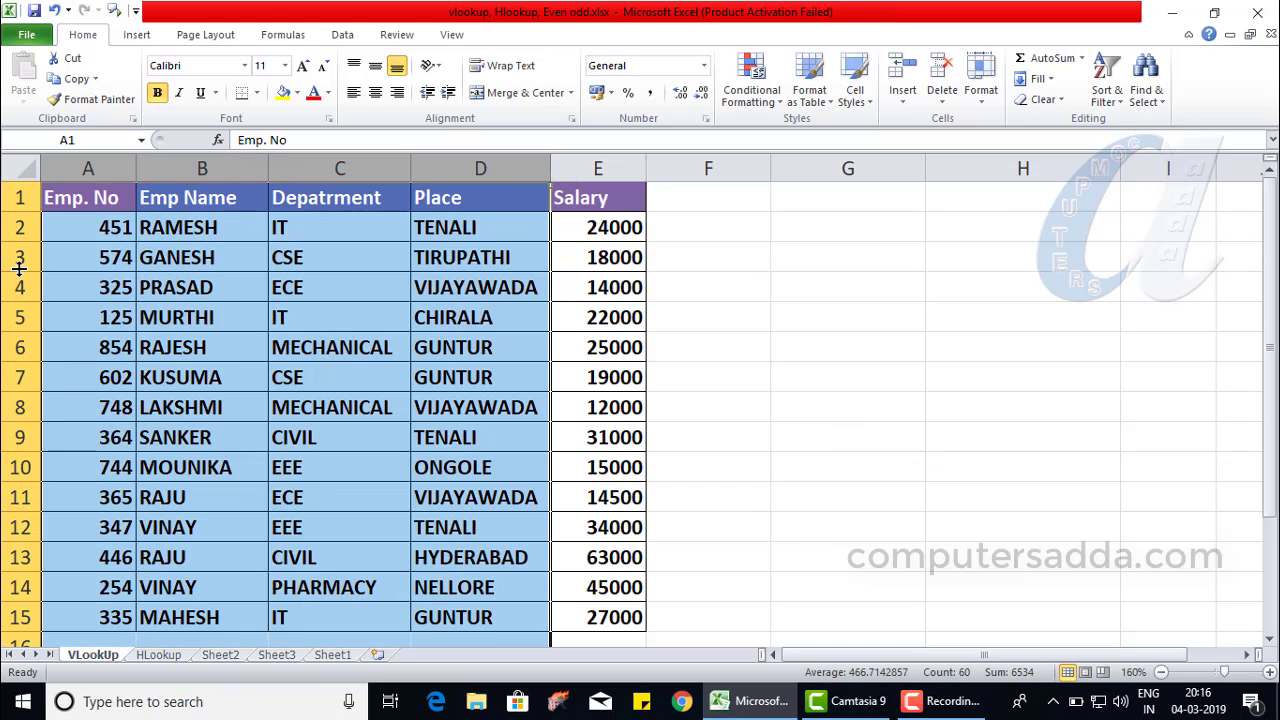
left_click_drag(20, 257, 20, 385)
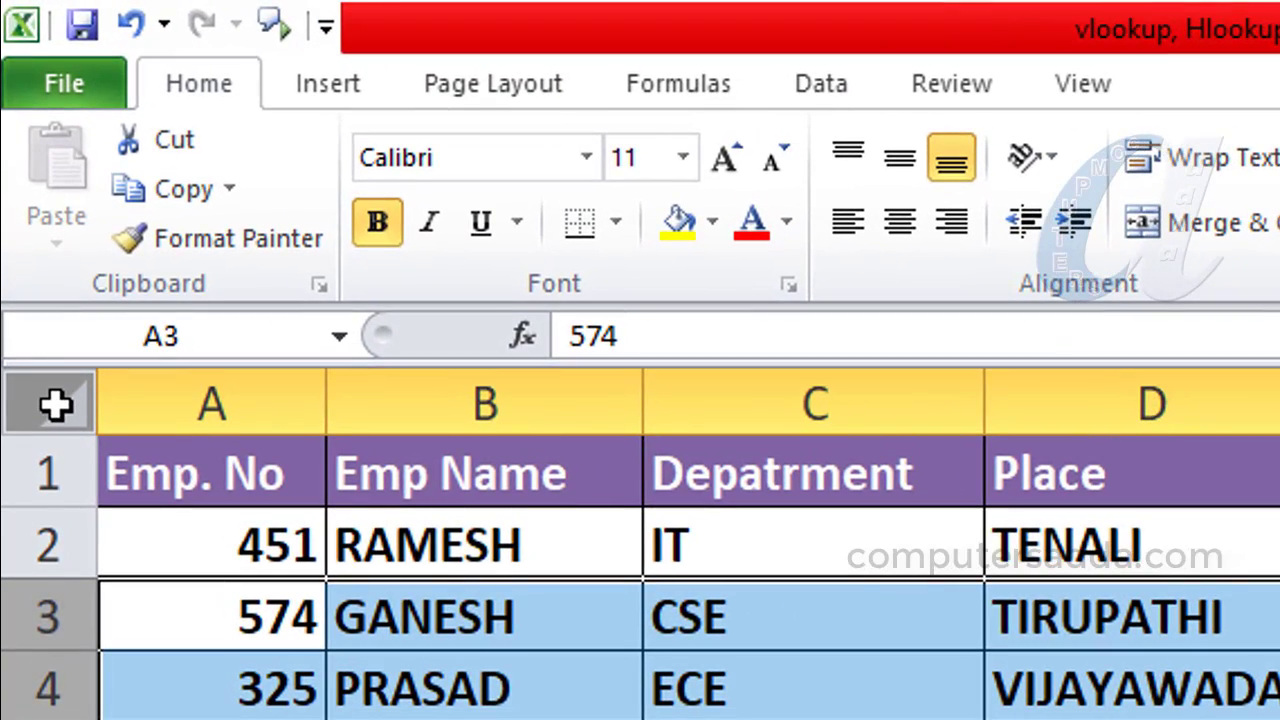
Select the entire worksheet, and clear the selection by choosing empty cell H6
left_click(54, 404)
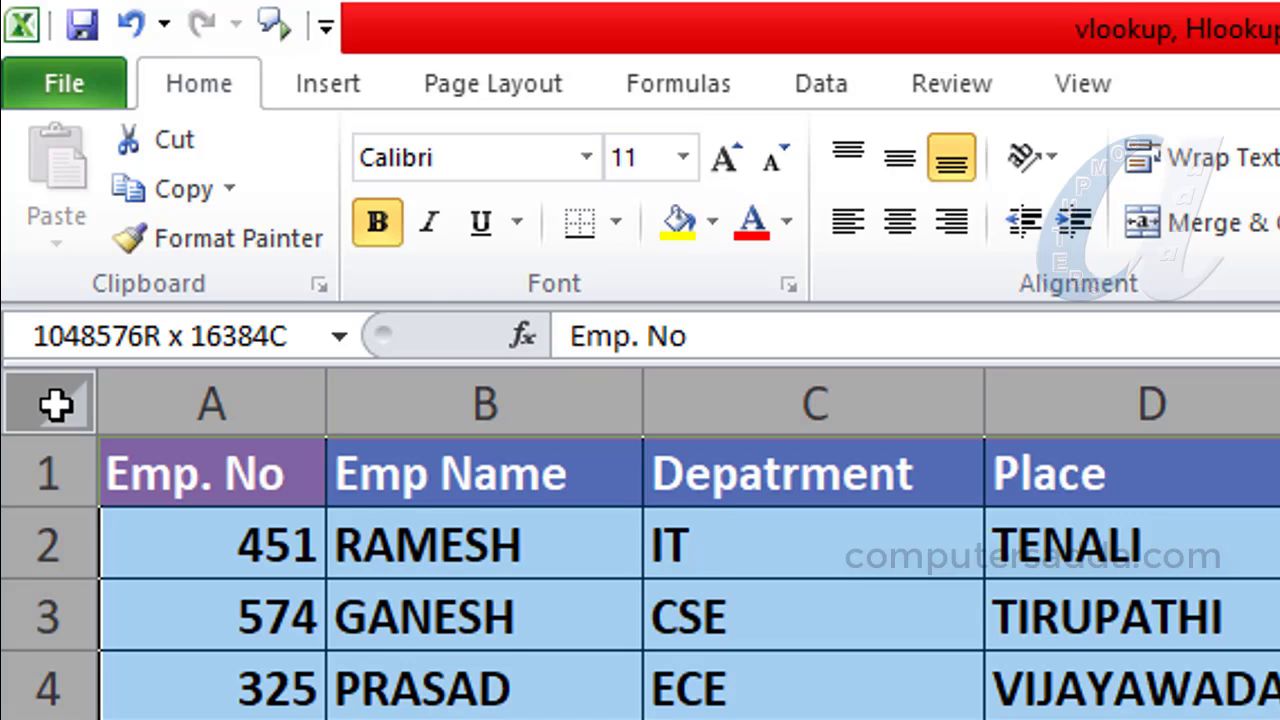
left_click(55, 404)
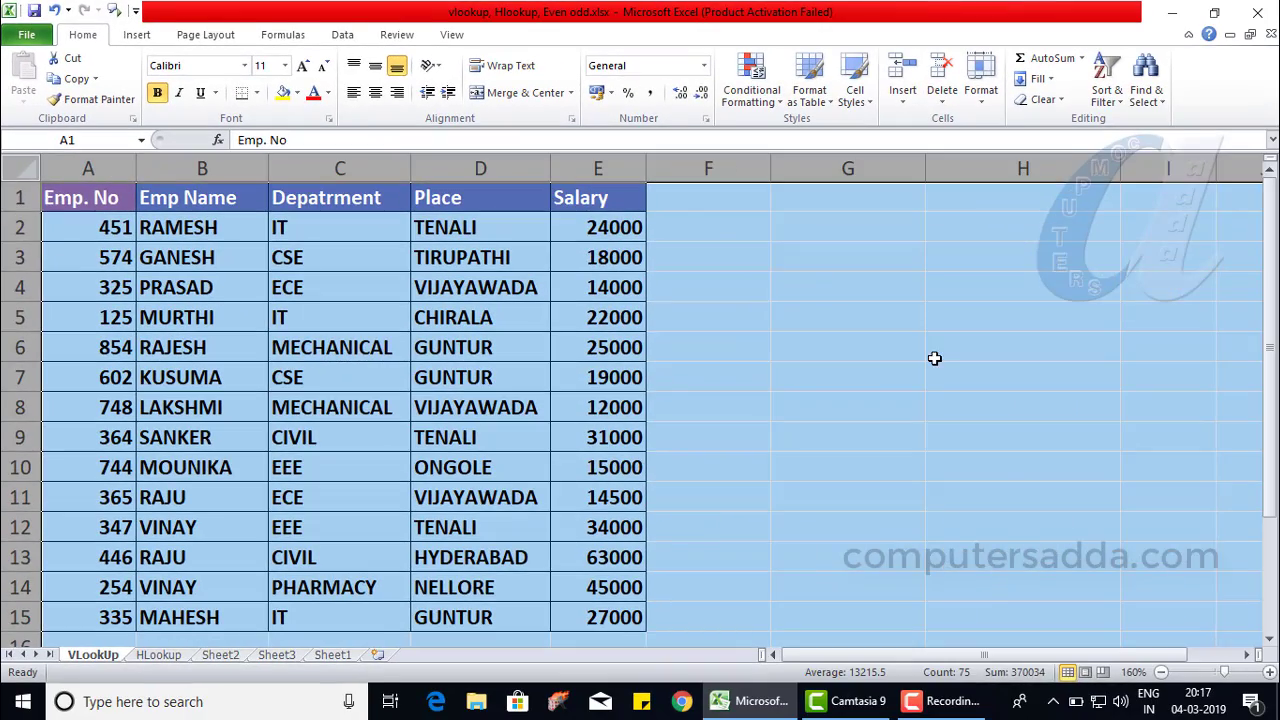
left_click(930, 352)
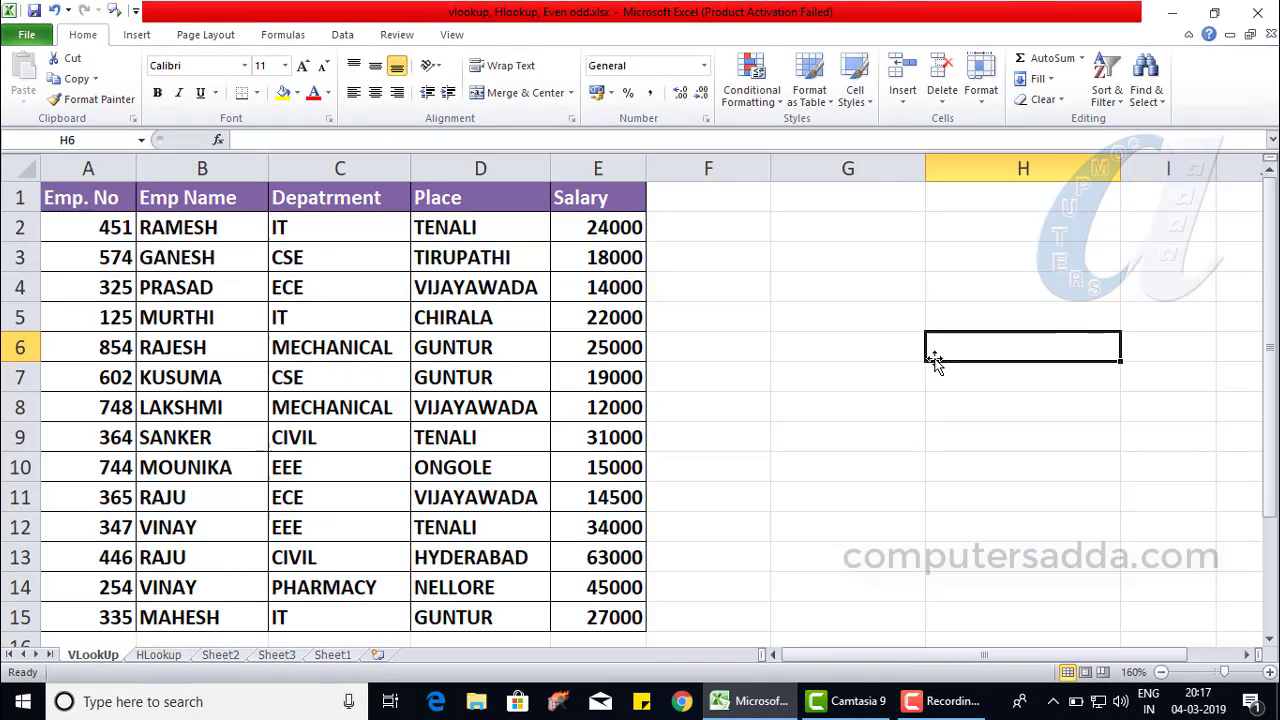
Starting from cell G4, move the active cell one cell at a time through the empty area, ending at F5
left_click(806, 289)
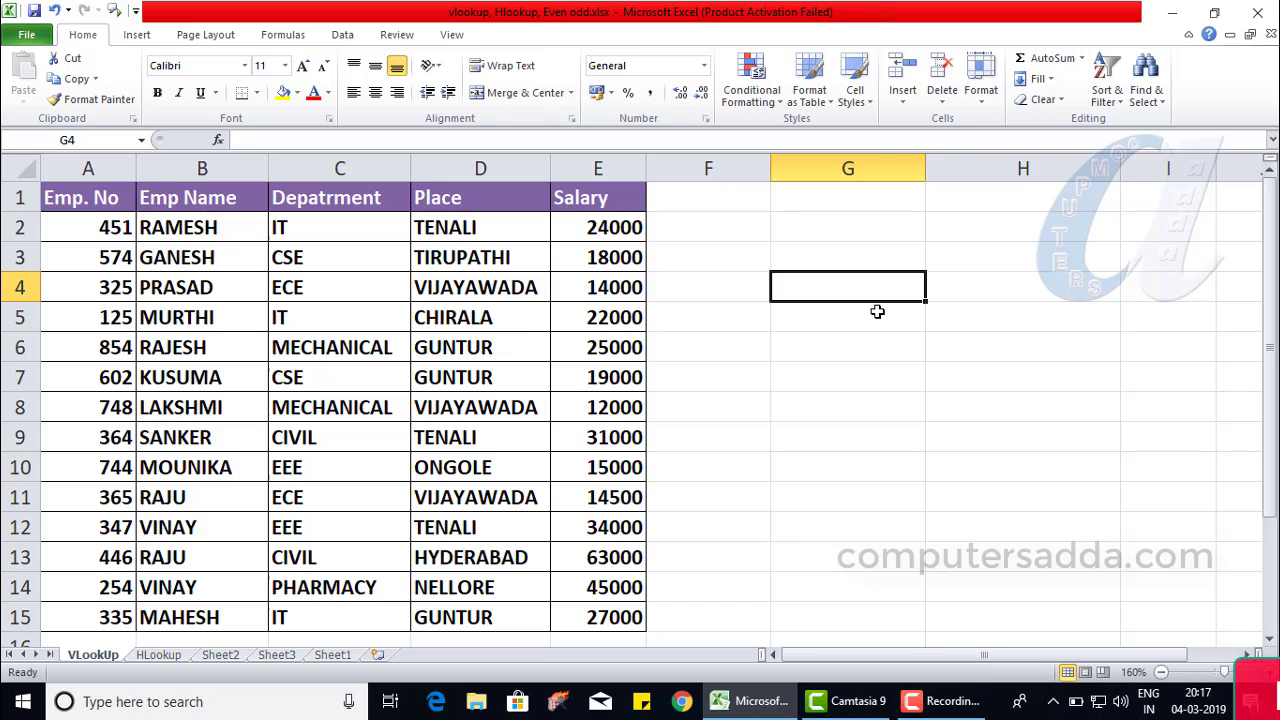
key("Down")
key("Down")
key("Down")
key("Up")
key("Up")
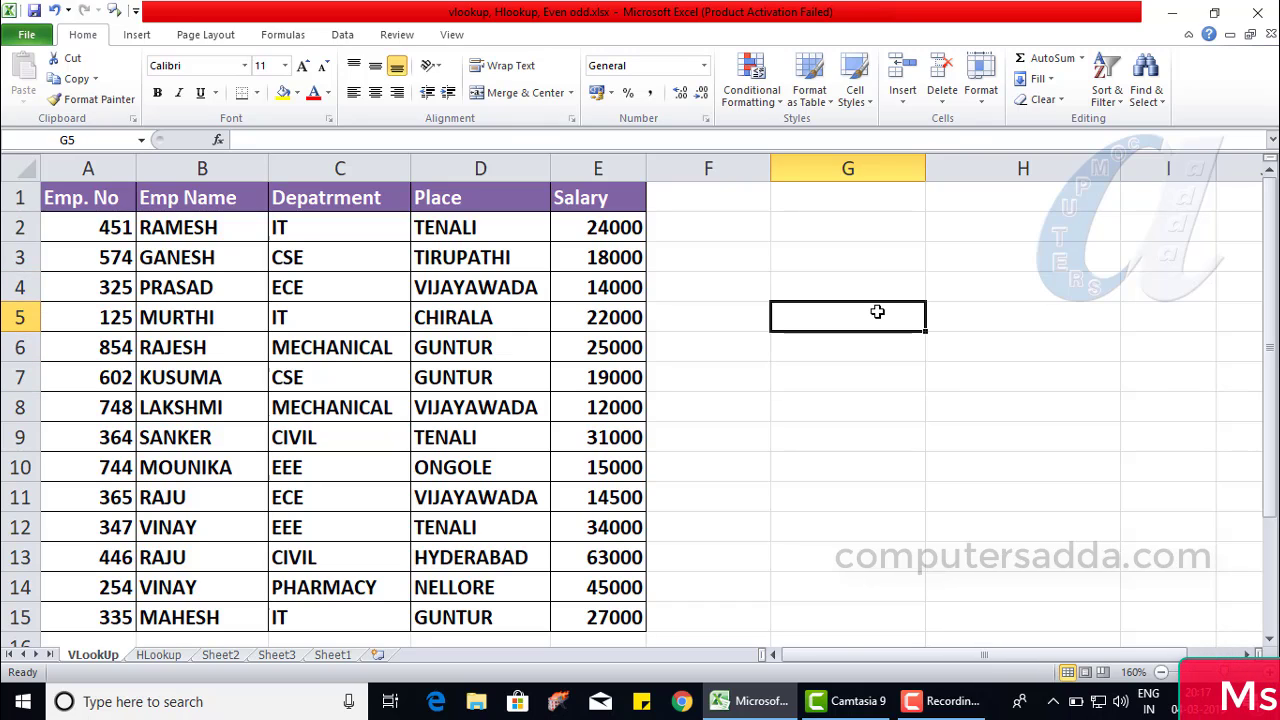
key("Right")
key("Right")
key("Left")
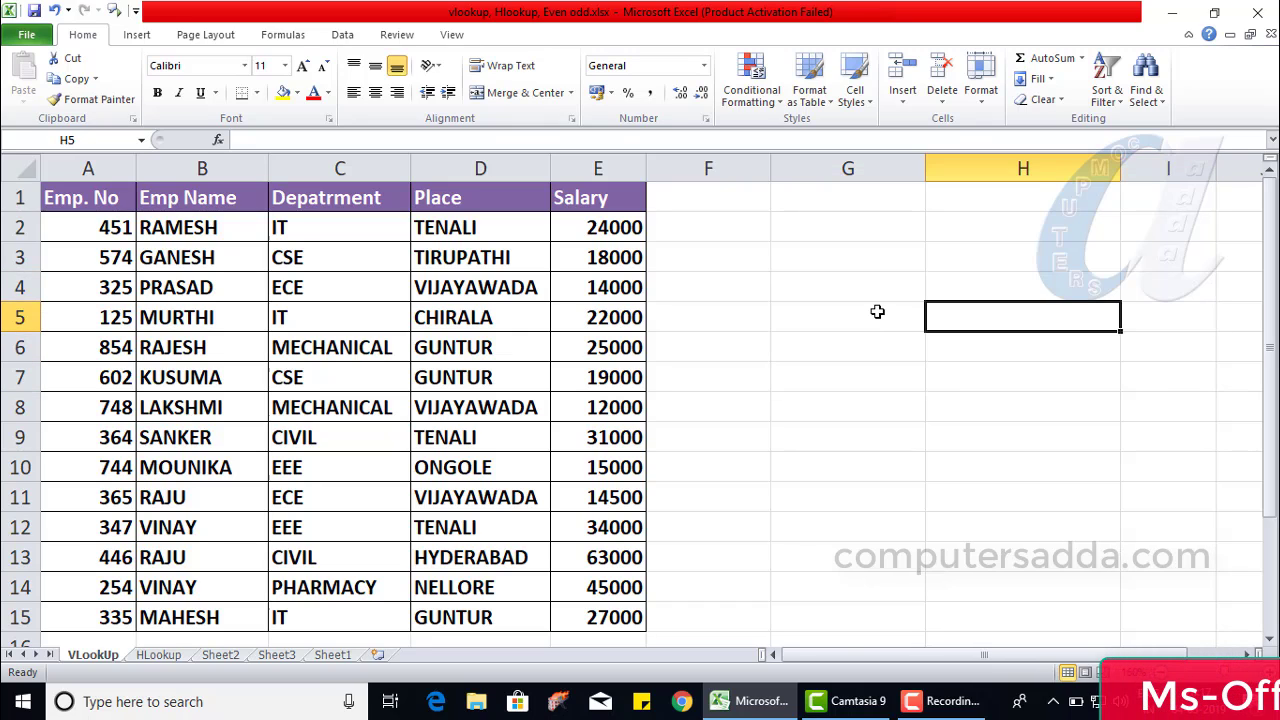
key("Left")
key("Down")
key("Left")
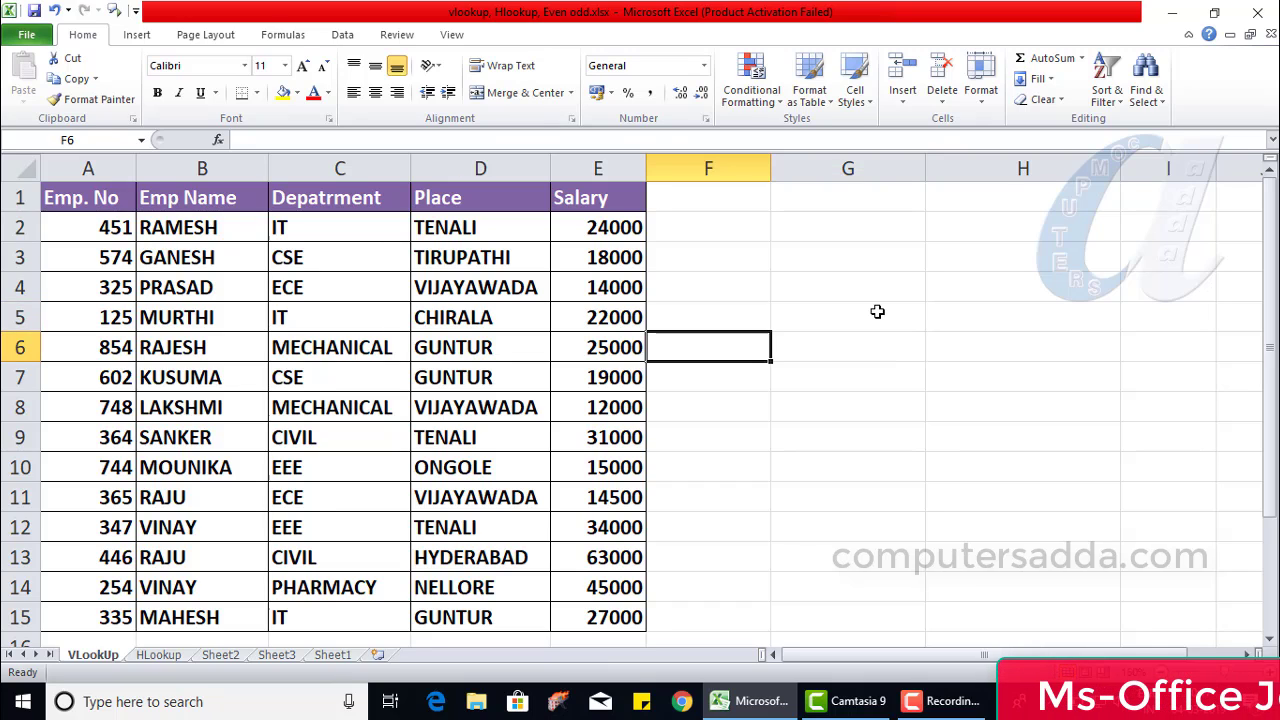
key("Up")
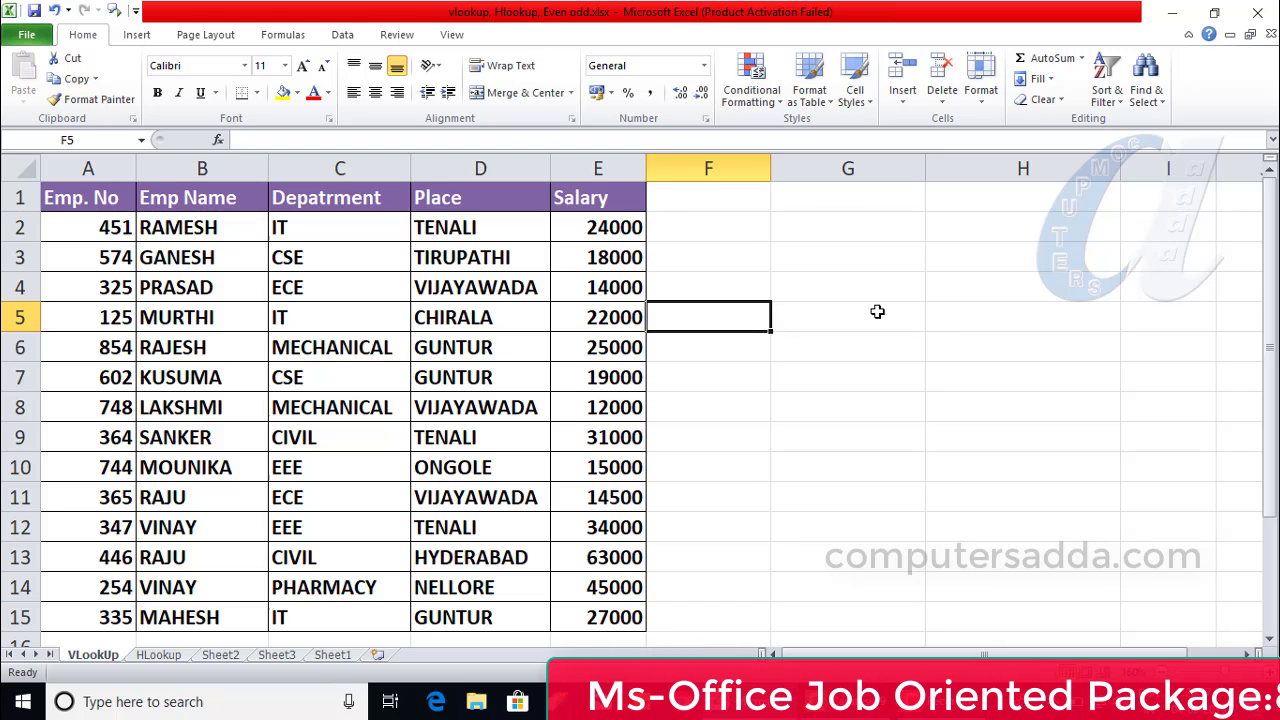
From cell G1, jump along the worksheet's outer edges through its last cell and return to the employee table
left_click(905, 230)
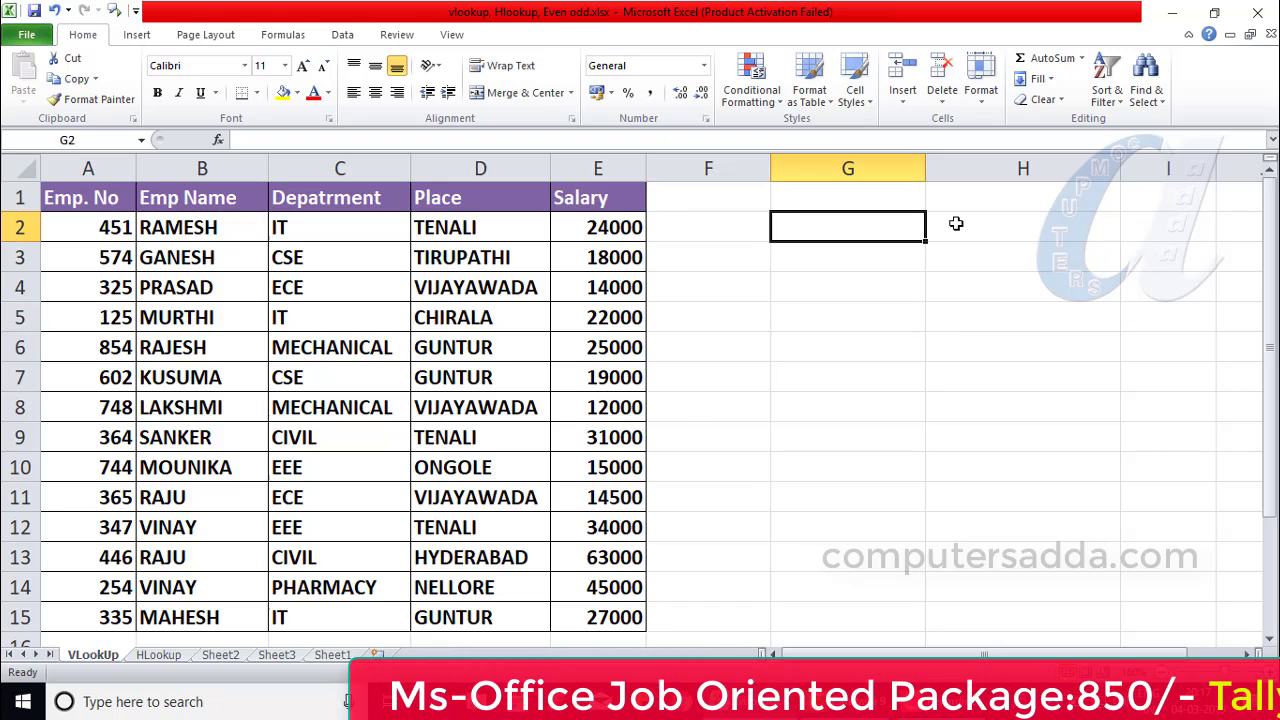
left_click(825, 192)
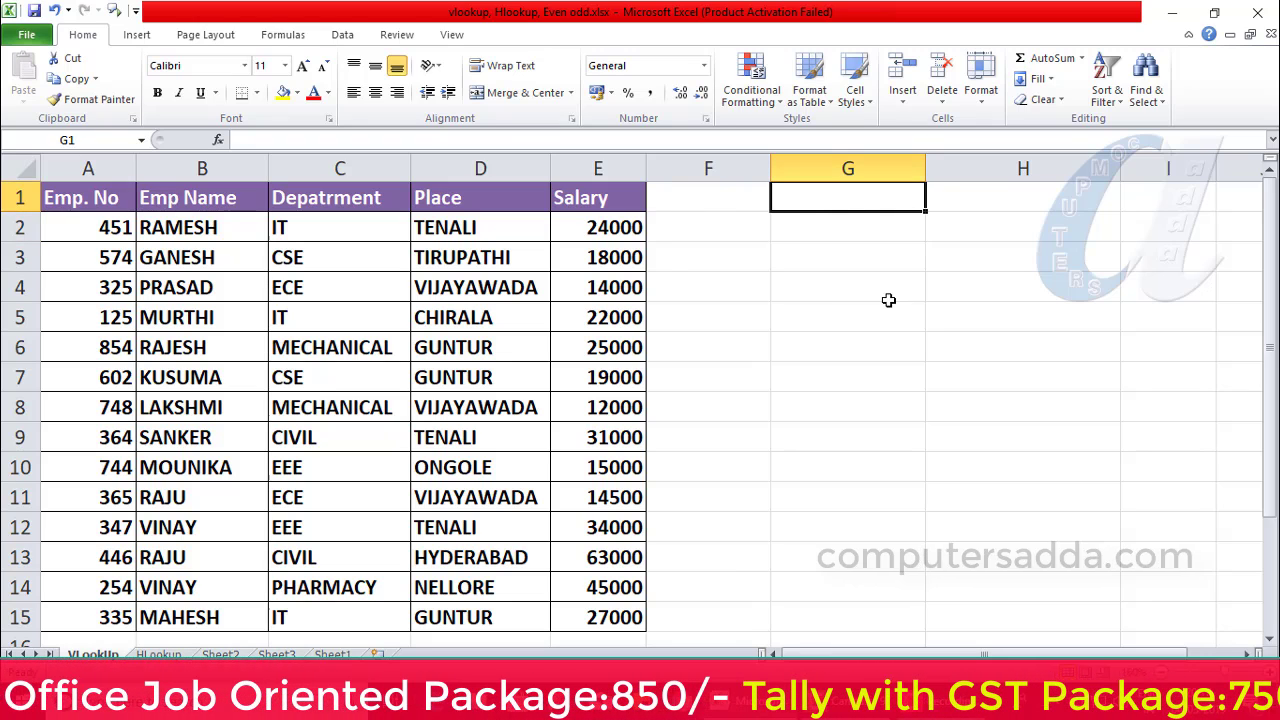
key("ctrl+Down")
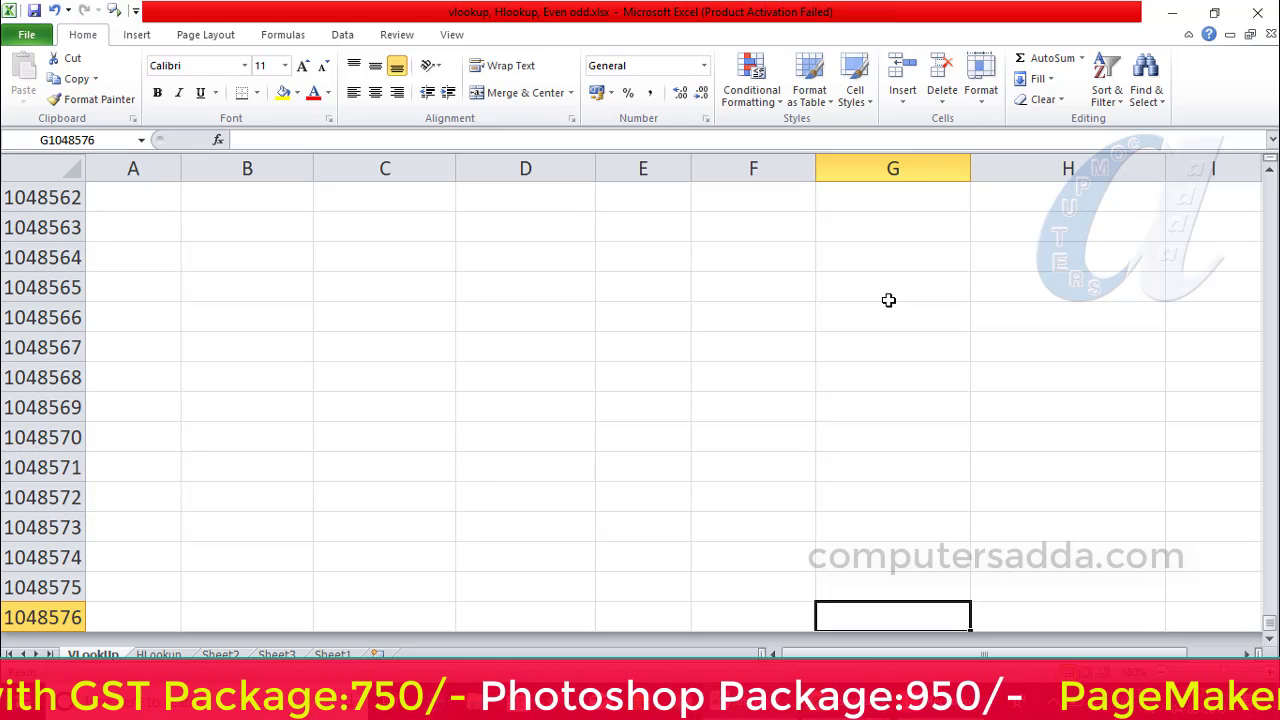
key("ctrl+Right")
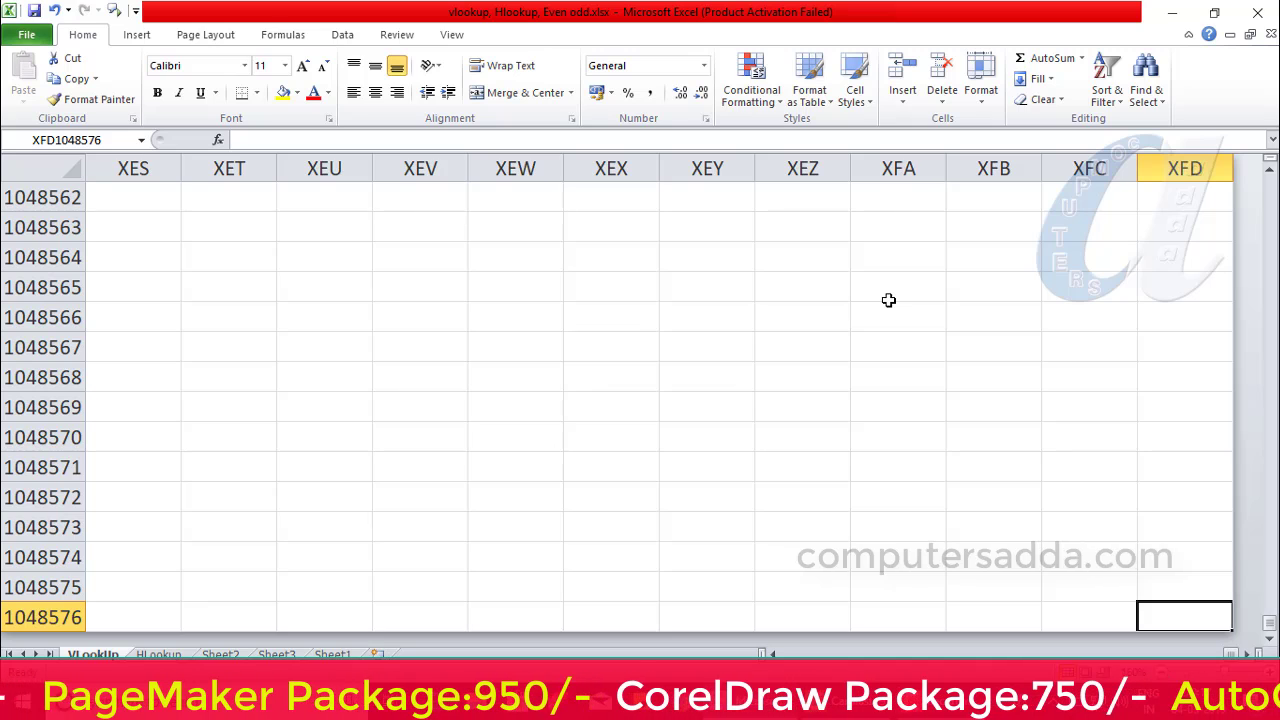
key("ctrl+Up")
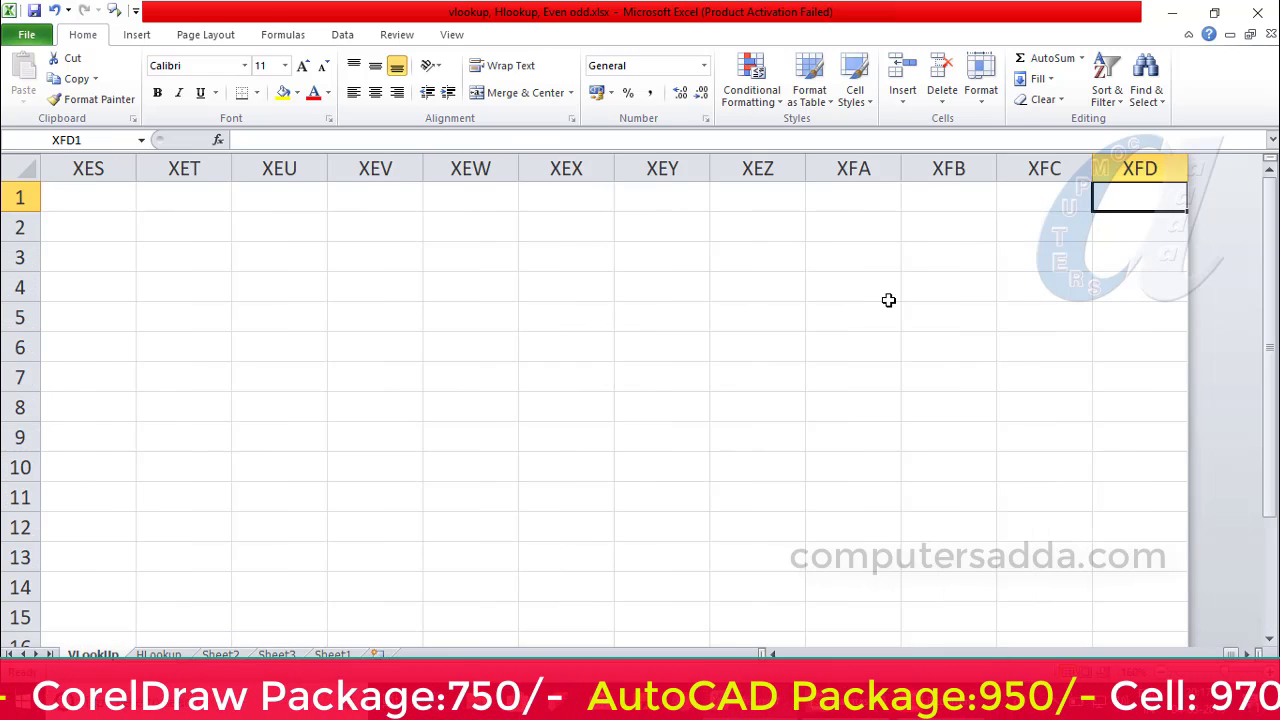
key("ctrl+Left")
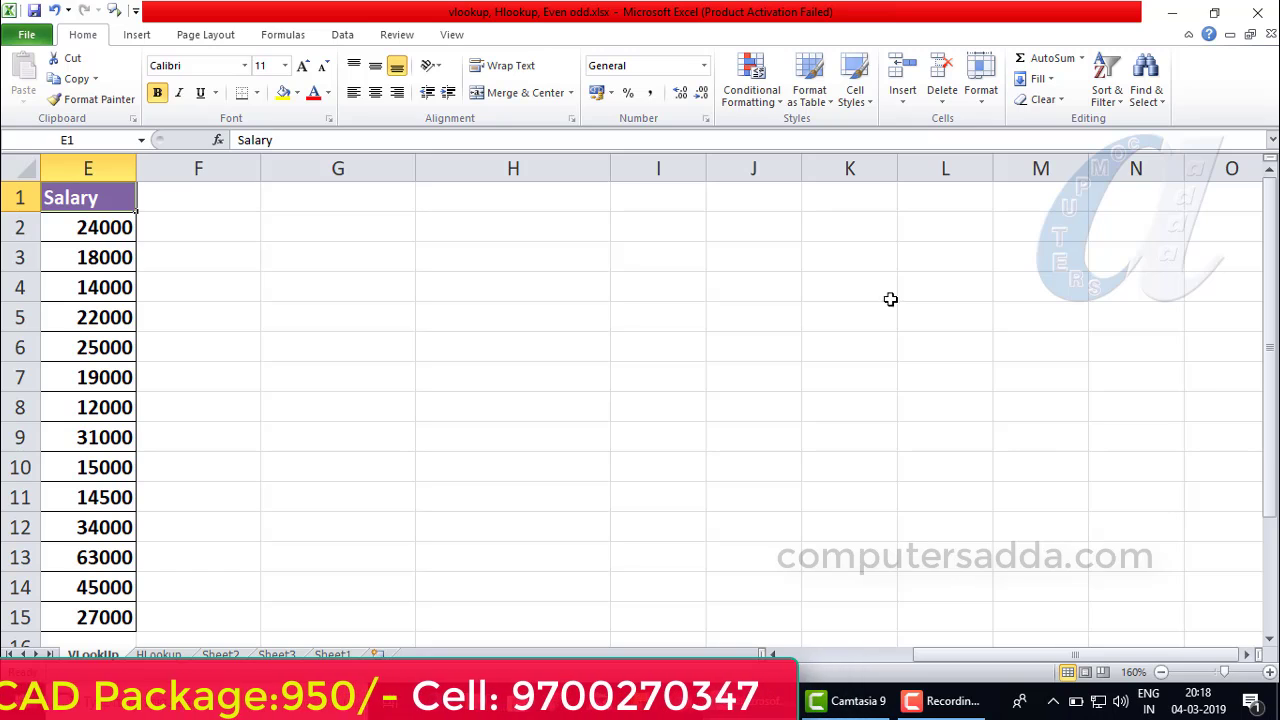
left_click_drag(960, 655, 812, 652)
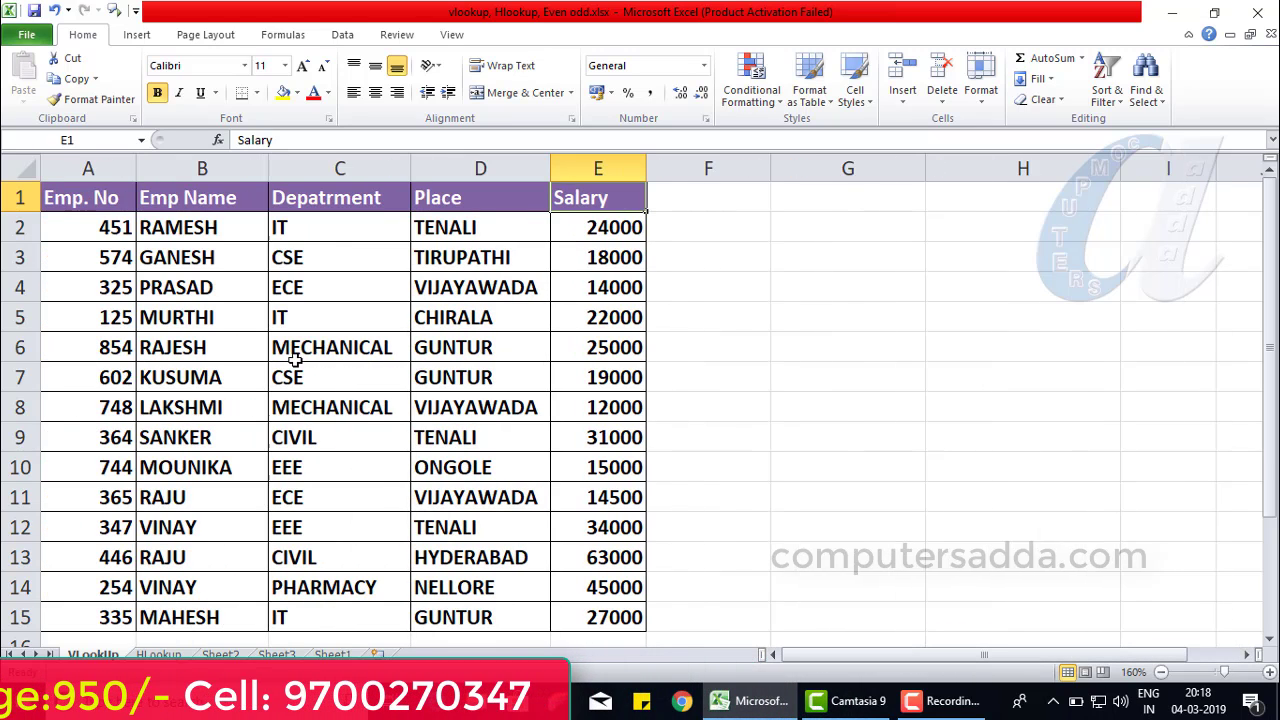
From the Emp. No header, jump down the data to the sheet's last row, and return to the header row's Salary cell
left_click(78, 199)
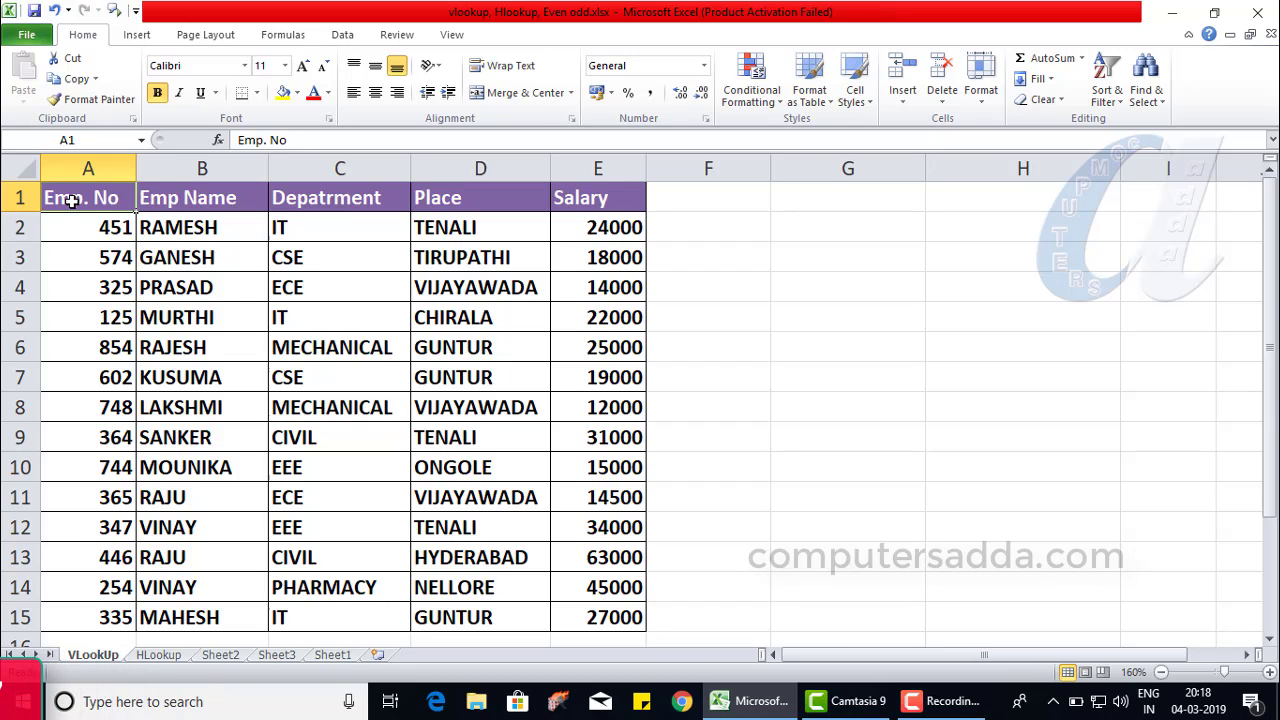
key("ctrl+Down")
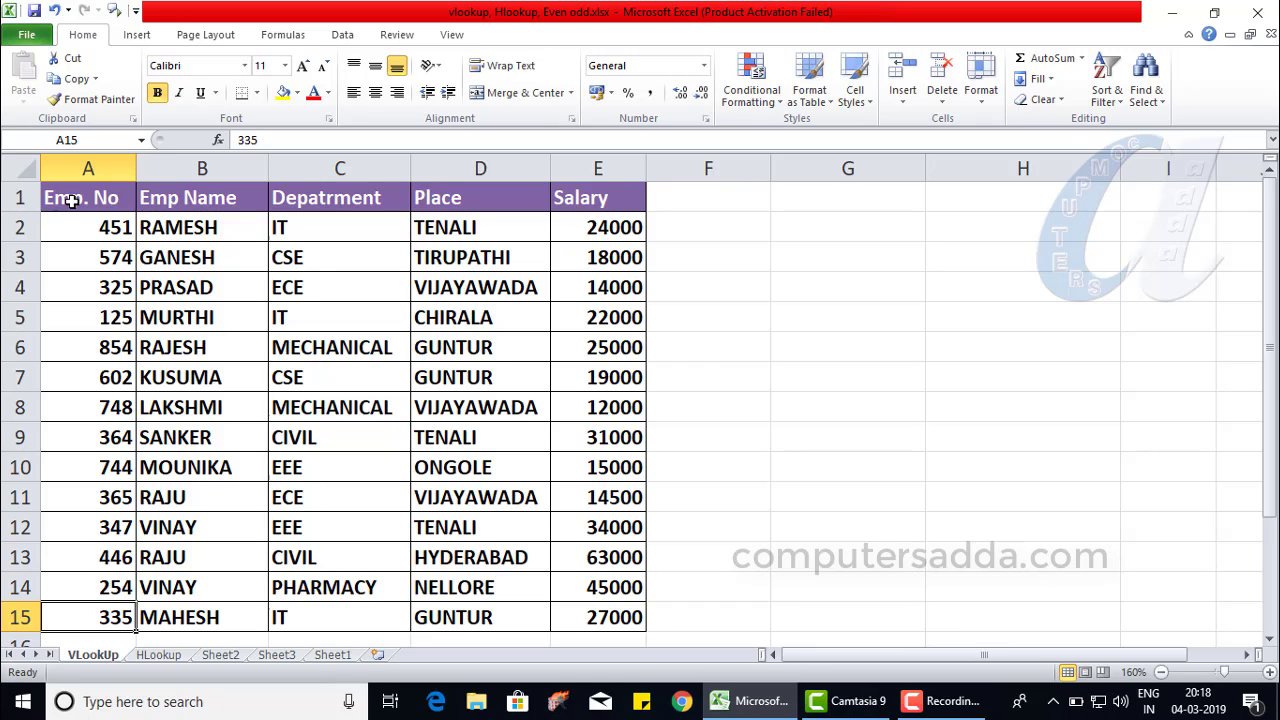
key("ctrl+Down")
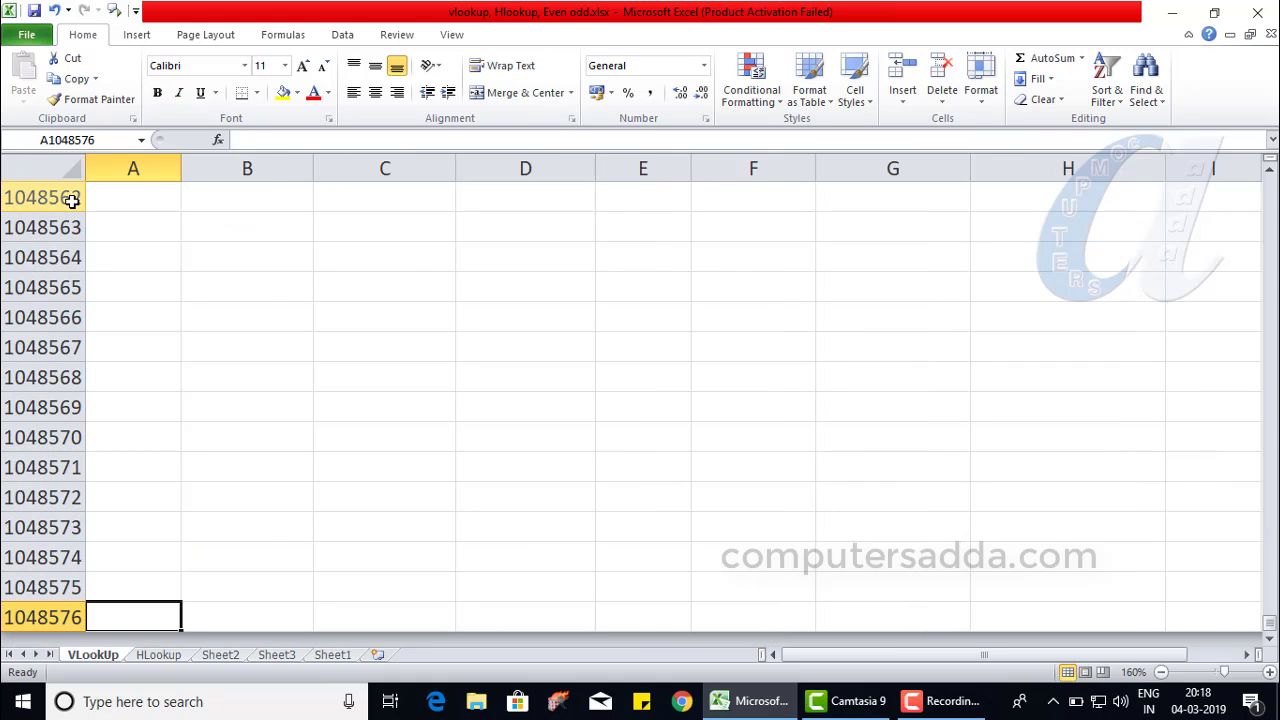
key("ctrl+Up")
key("ctrl+Up")
key("ctrl+Right")
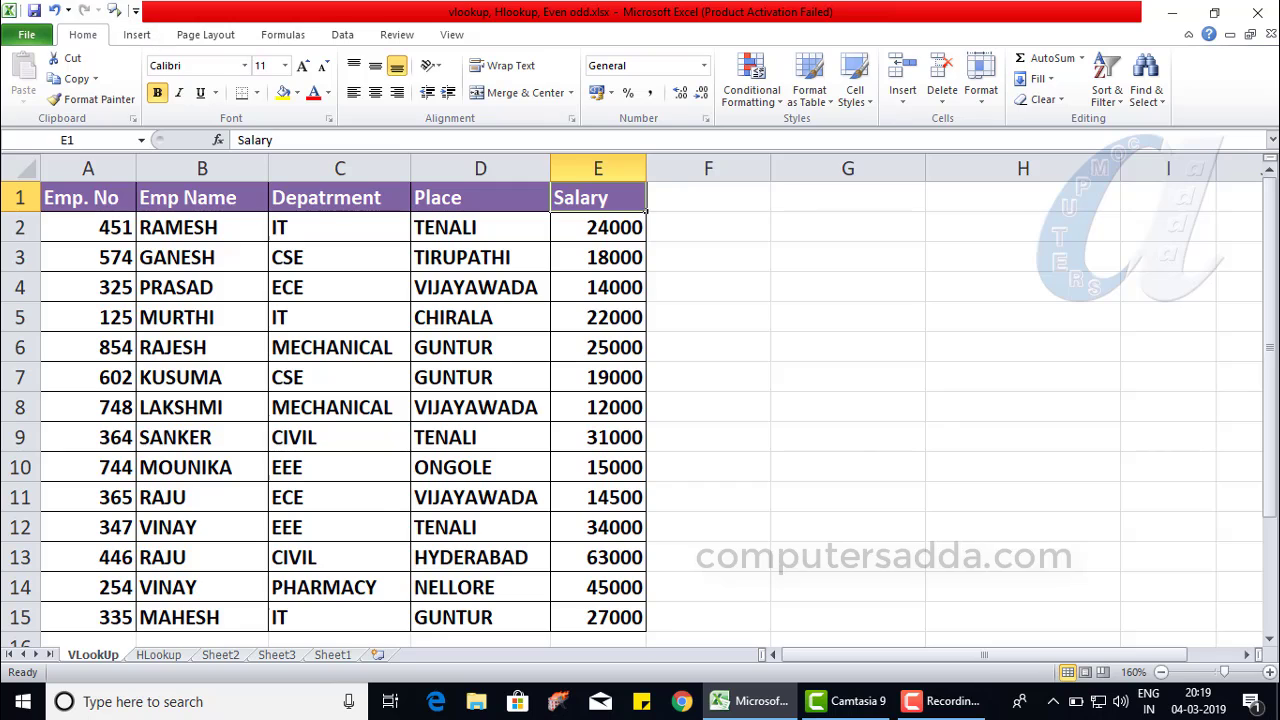
Switch to the HLookup sheet and select sample cells and small ranges inside the marks table
key("ctrl+Page_Down")
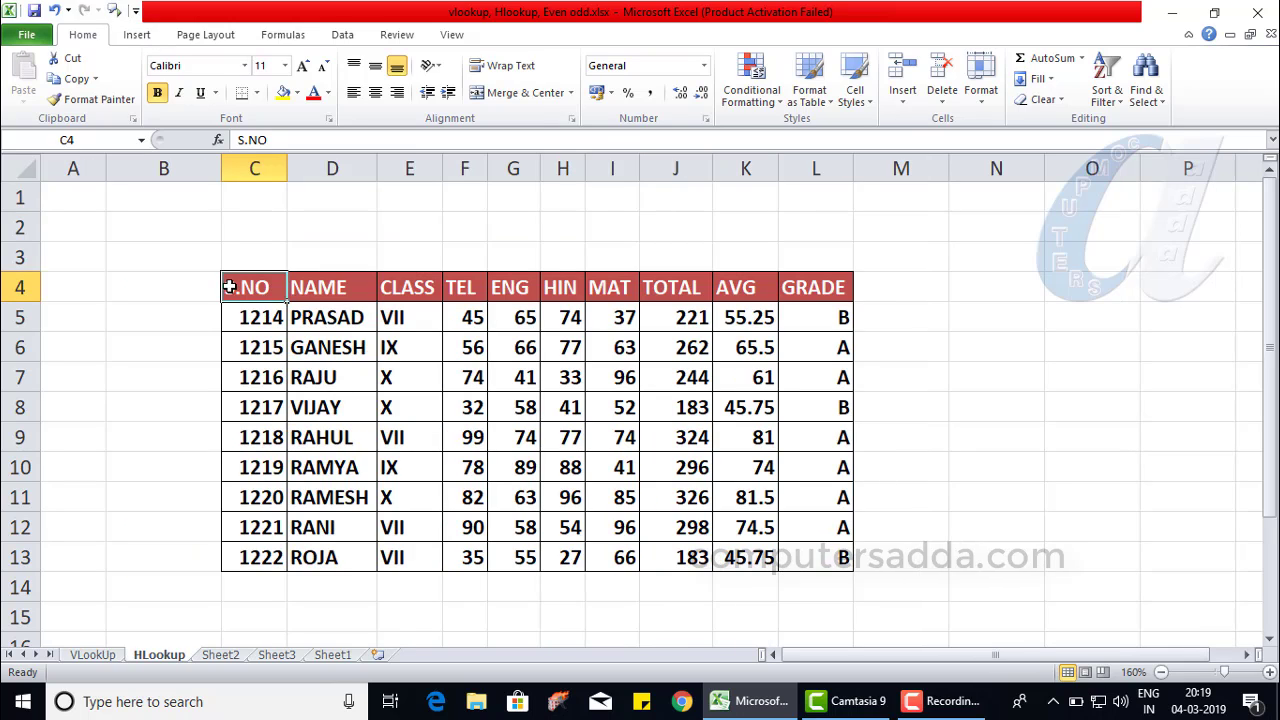
left_click_drag(289, 301, 465, 347)
left_click(609, 451)
left_click(502, 370)
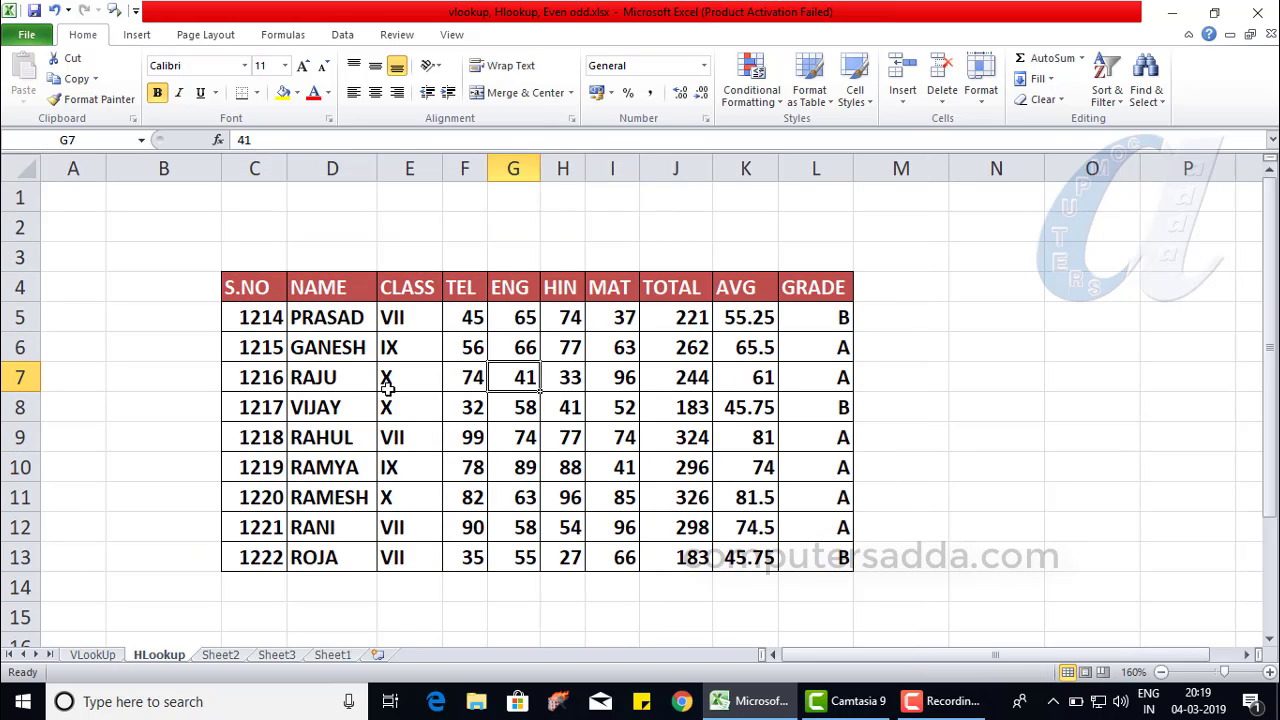
left_click_drag(400, 407, 405, 437)
left_click_drag(672, 497, 672, 467)
left_click_drag(330, 437, 330, 467)
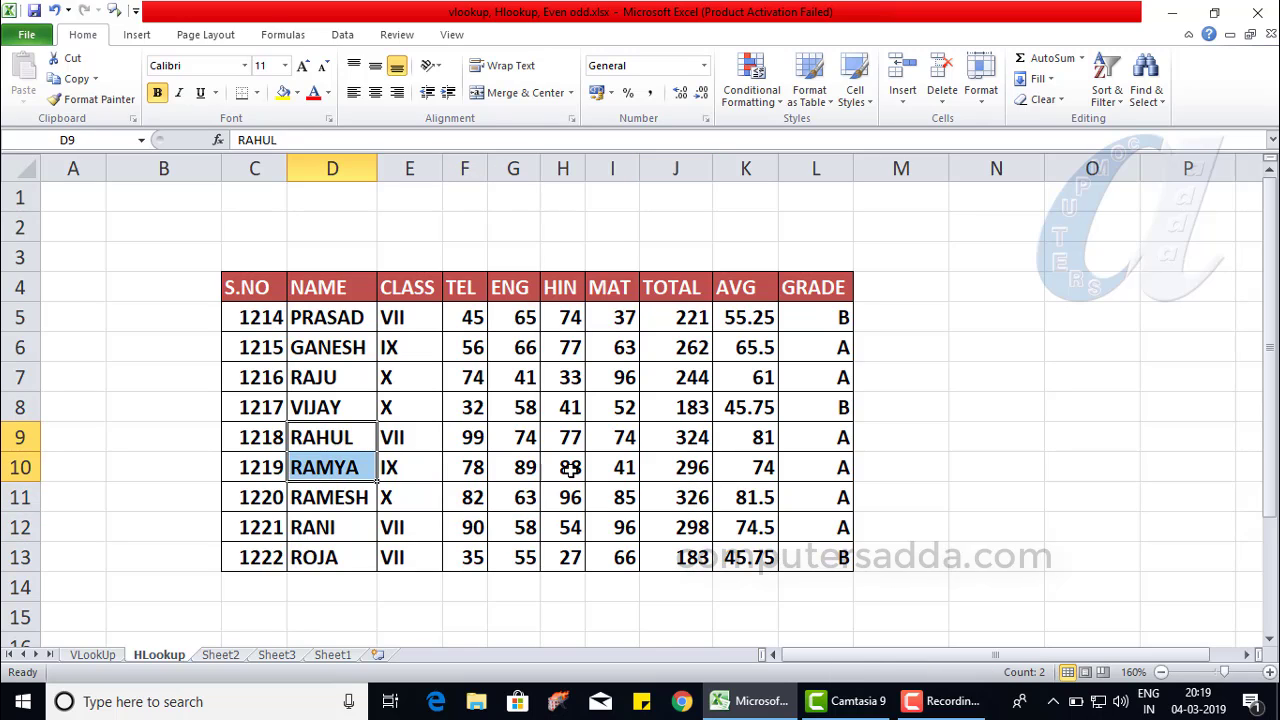
left_click(495, 380)
left_click_drag(405, 437, 525, 440)
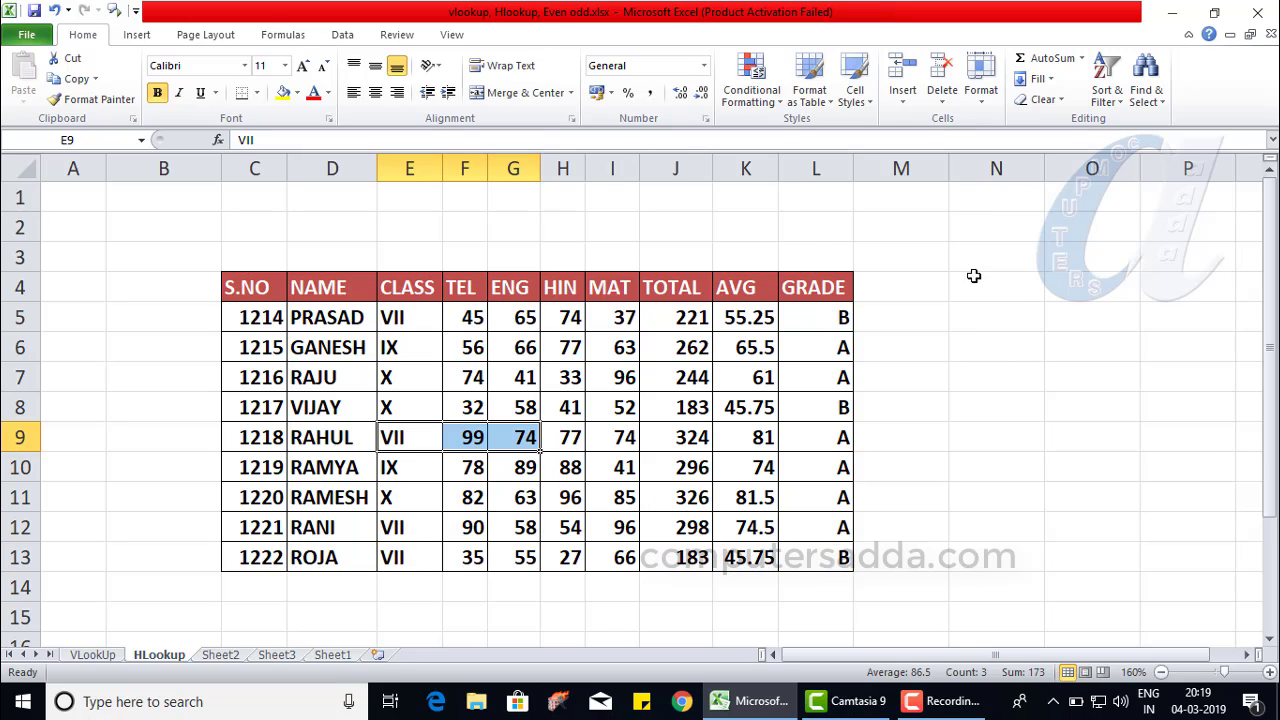
Select the marks table from the S.NO header to the last GRADE cell, followed by smaller ranges inside it
left_click(241, 288)
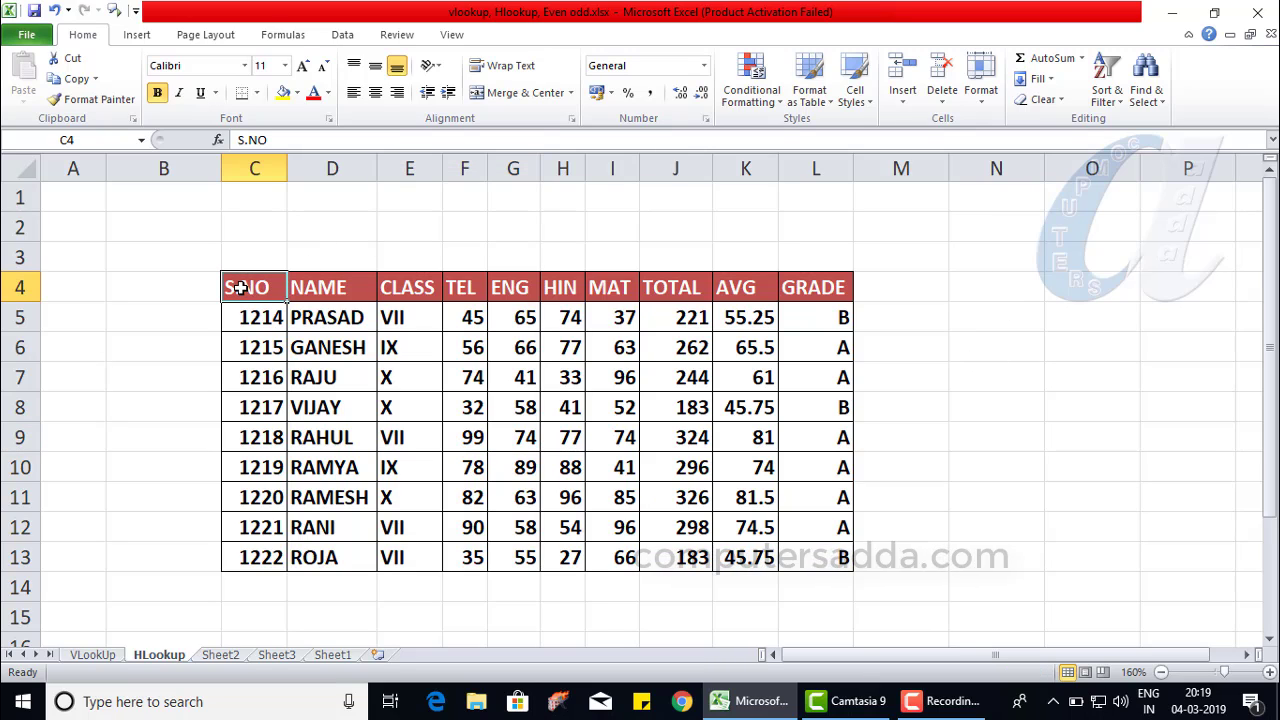
left_click_drag(257, 289, 833, 557)
left_click(829, 563)
left_click_drag(305, 315, 769, 441)
left_click_drag(320, 347, 645, 455)
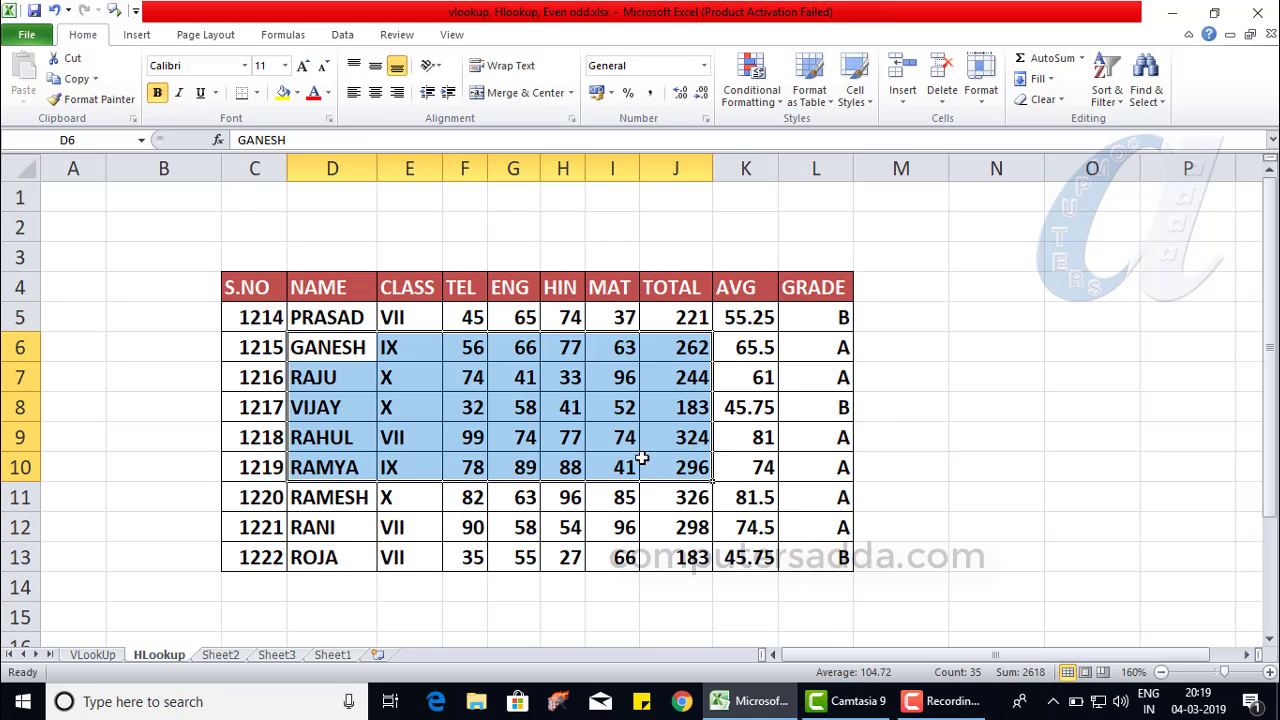
Move through the TOTAL column cell by cell, and jump up the column and back down to J13
left_click(680, 505)
key("Down")
key("Down")
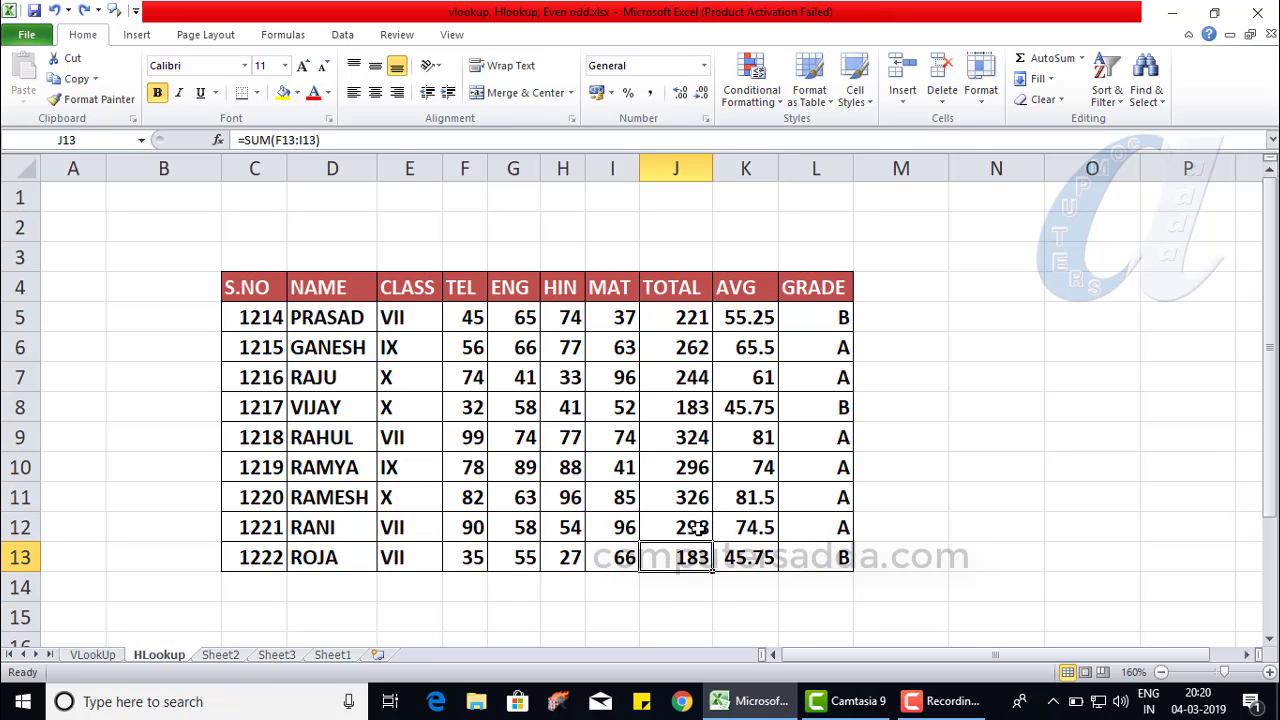
key("Up")
key("Up")
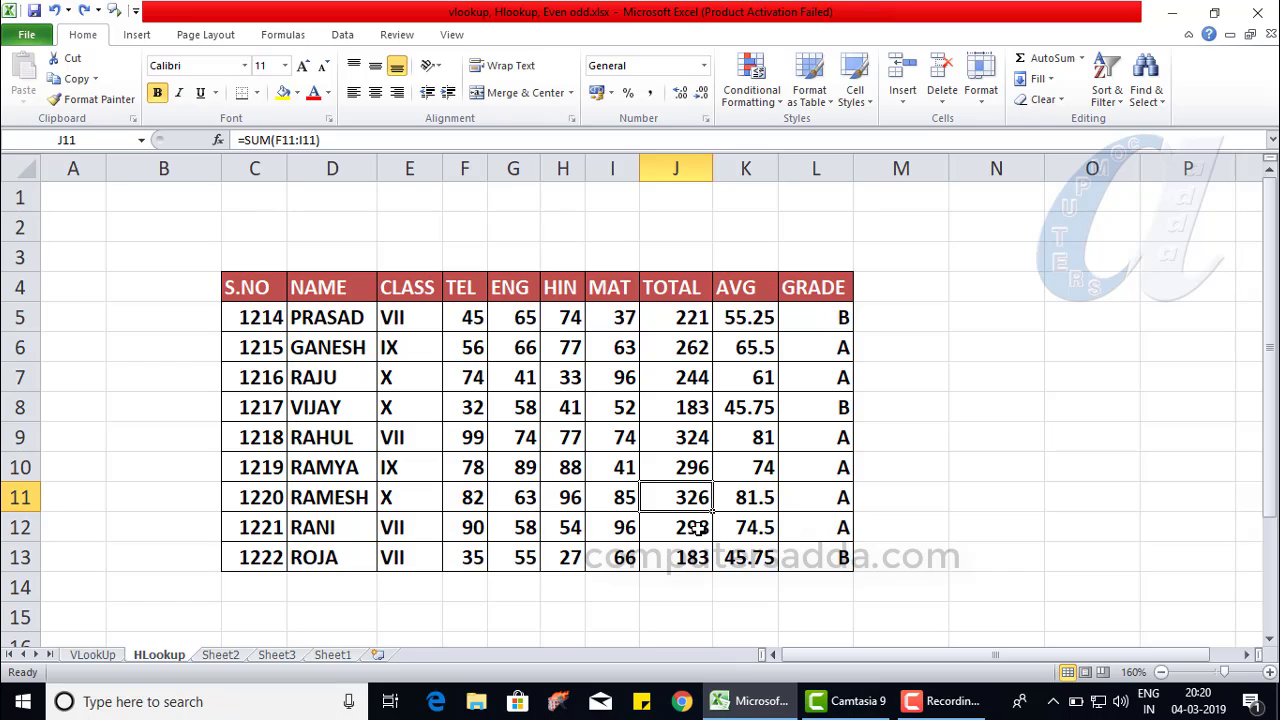
key("Down")
key("Down")
key("ctrl+Up")
key("ctrl+Down")
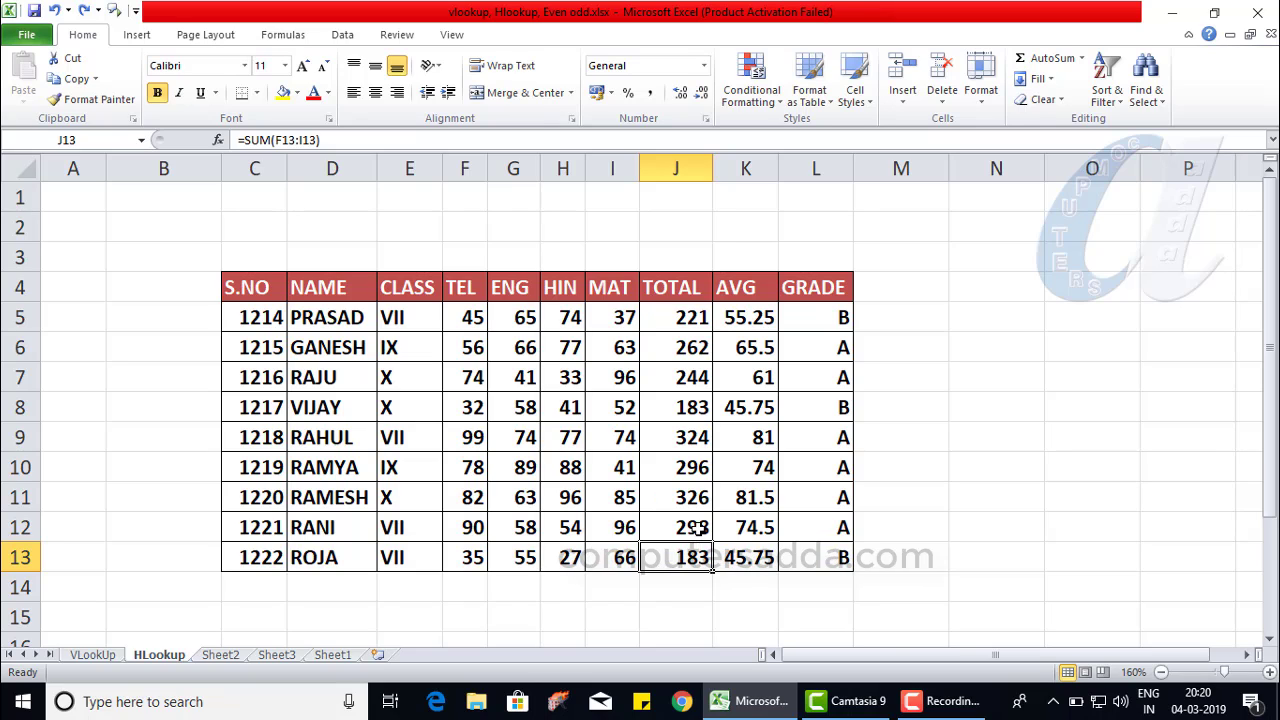
Move the active cell step by step from J13 to cell F9 in the TEL column
key("Up")
key("Up")
key("Left")
key("Left")
key("Left")
key("Left")
key("Up")
key("Up")
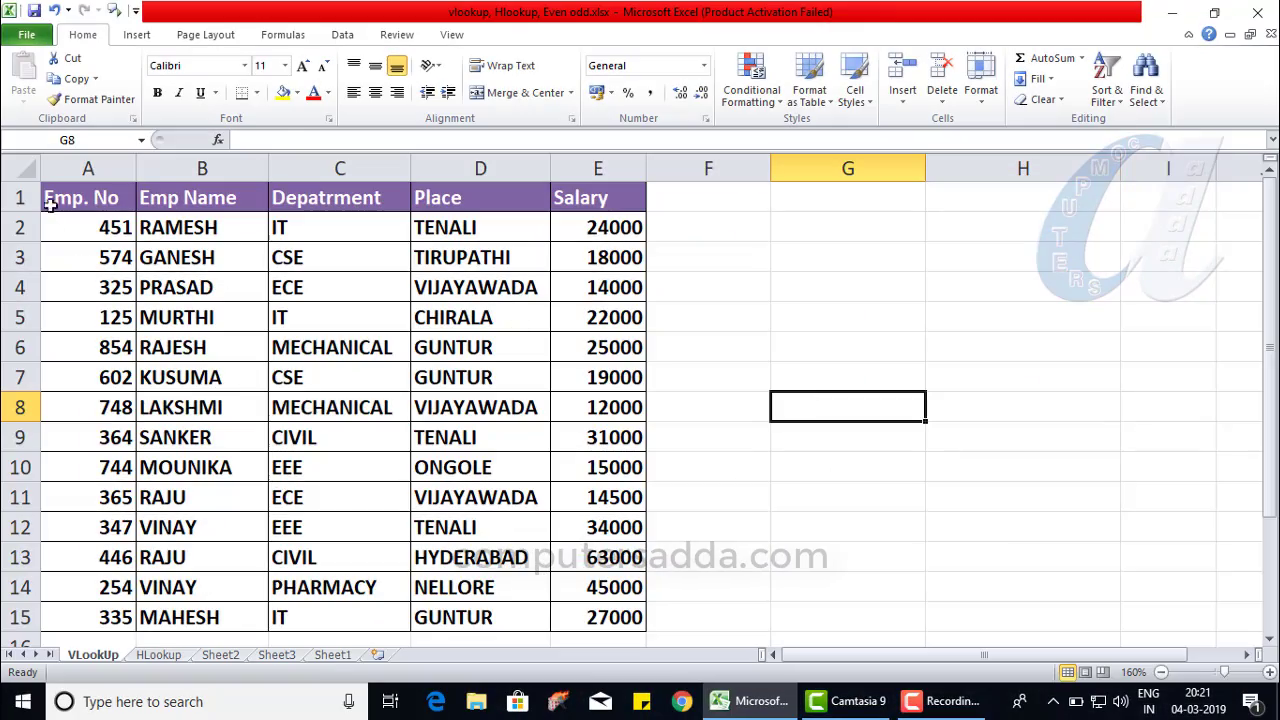
On the VLookUp sheet, select the range A1:D10, followed by single cells in and beside the table, ending at H7
left_click_drag(49, 203, 548, 462)
left_click(891, 447)
left_click(153, 368)
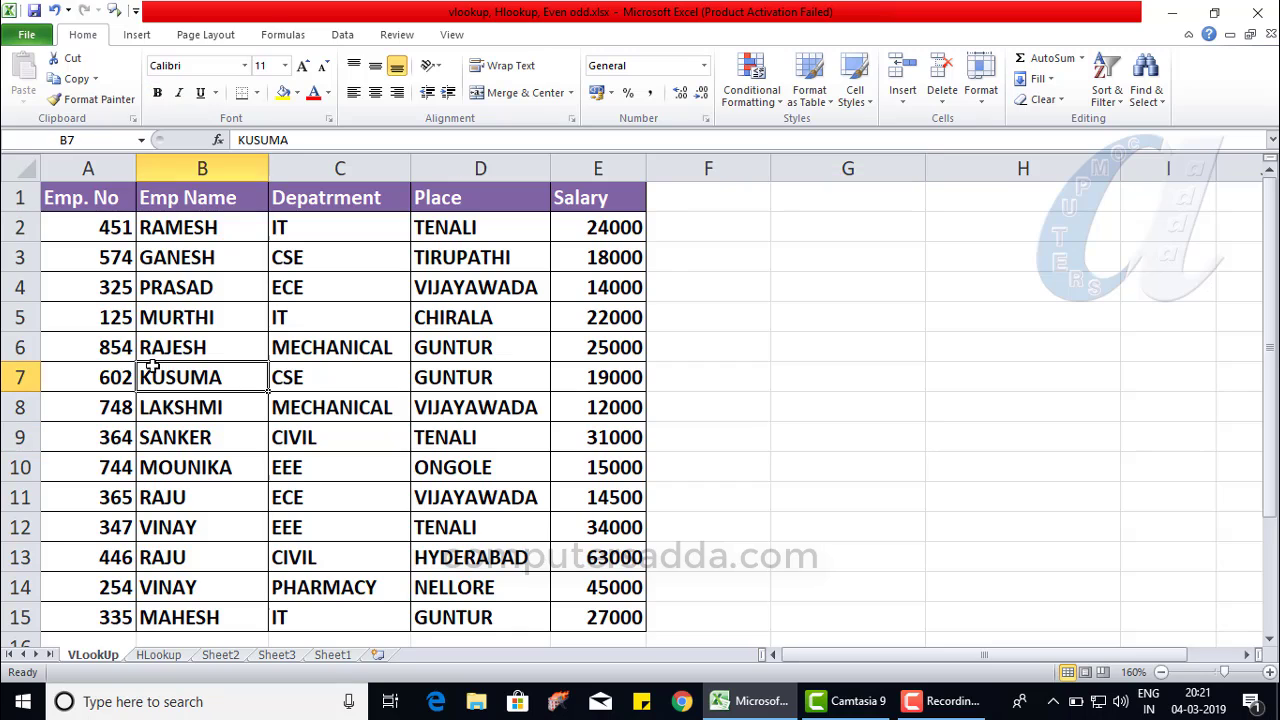
left_click(957, 349)
left_click(789, 402)
left_click(936, 524)
left_click(1062, 386)
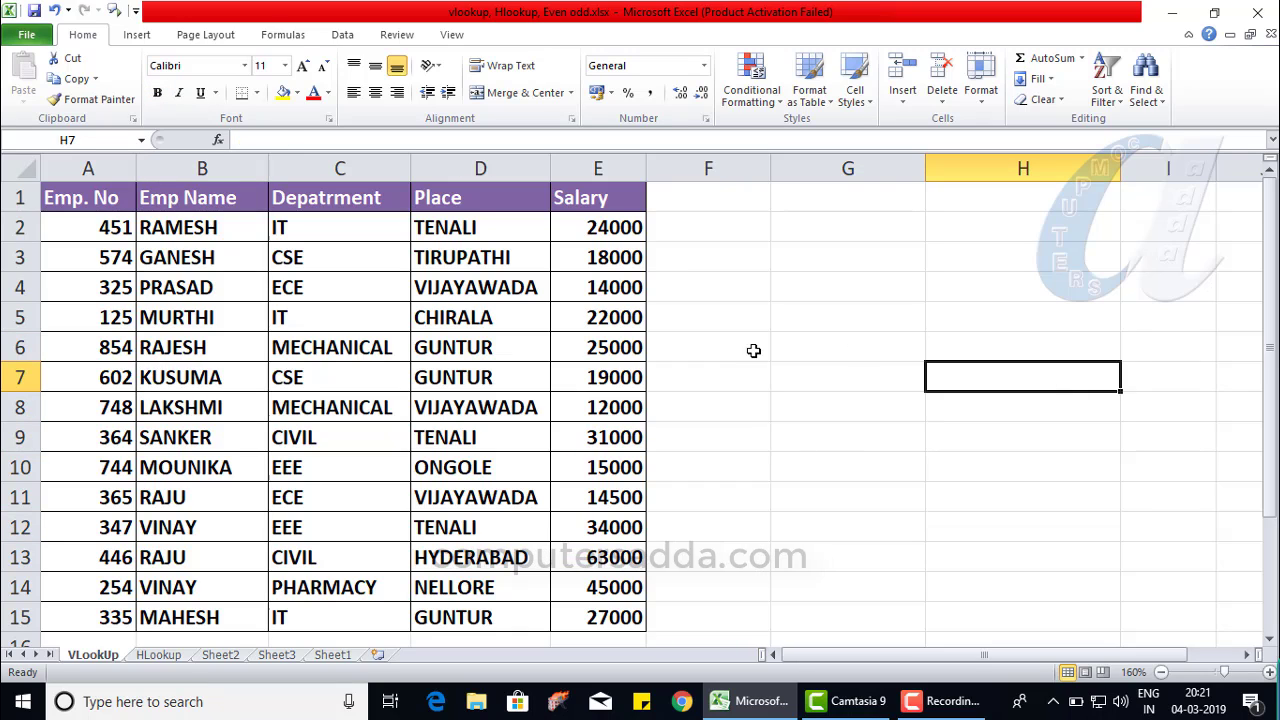
Select F6:F7, jump to the last row of column F, and return to F1
left_click_drag(753, 350, 760, 384)
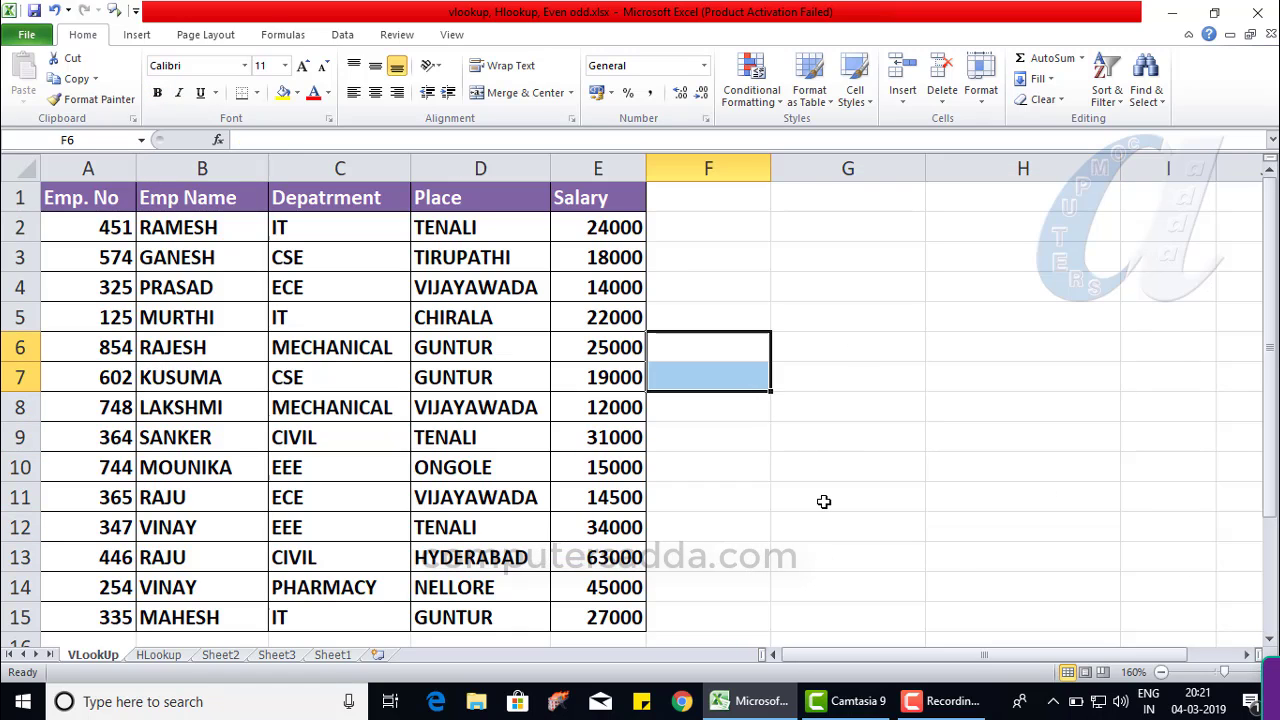
key("ctrl+Down")
key("ctrl+Up")
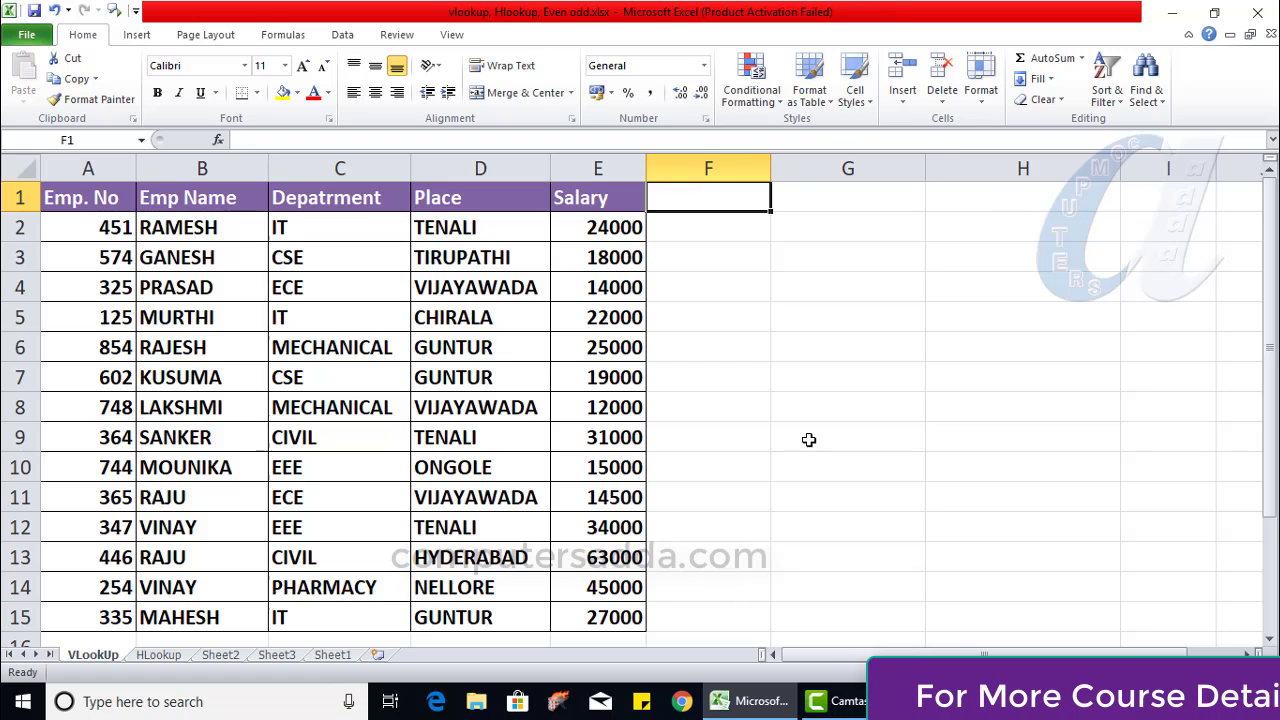
Select the employee table A1:E15, followed by single cells and short ranges beside it, ending with G10:G11
left_click_drag(75, 206, 594, 619)
left_click(971, 402)
left_click(689, 323)
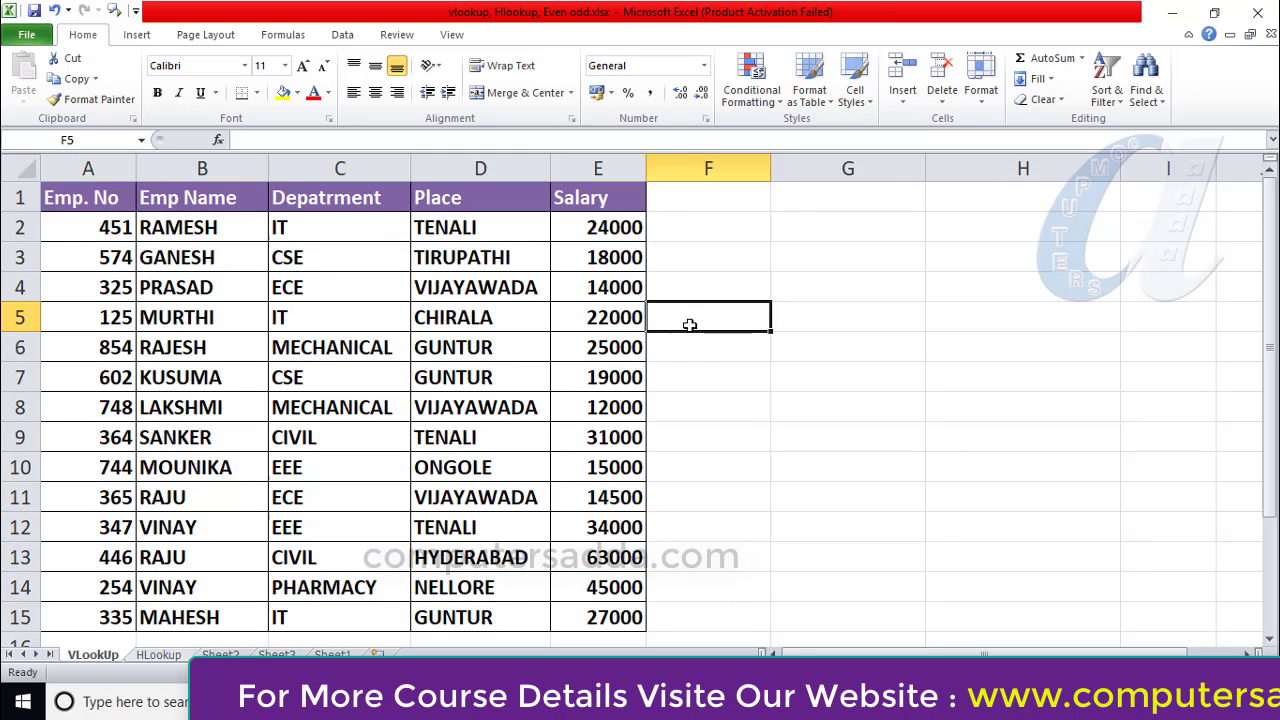
left_click(1105, 437)
left_click(1000, 317)
left_click_drag(848, 377, 848, 407)
left_click_drag(848, 467, 848, 497)
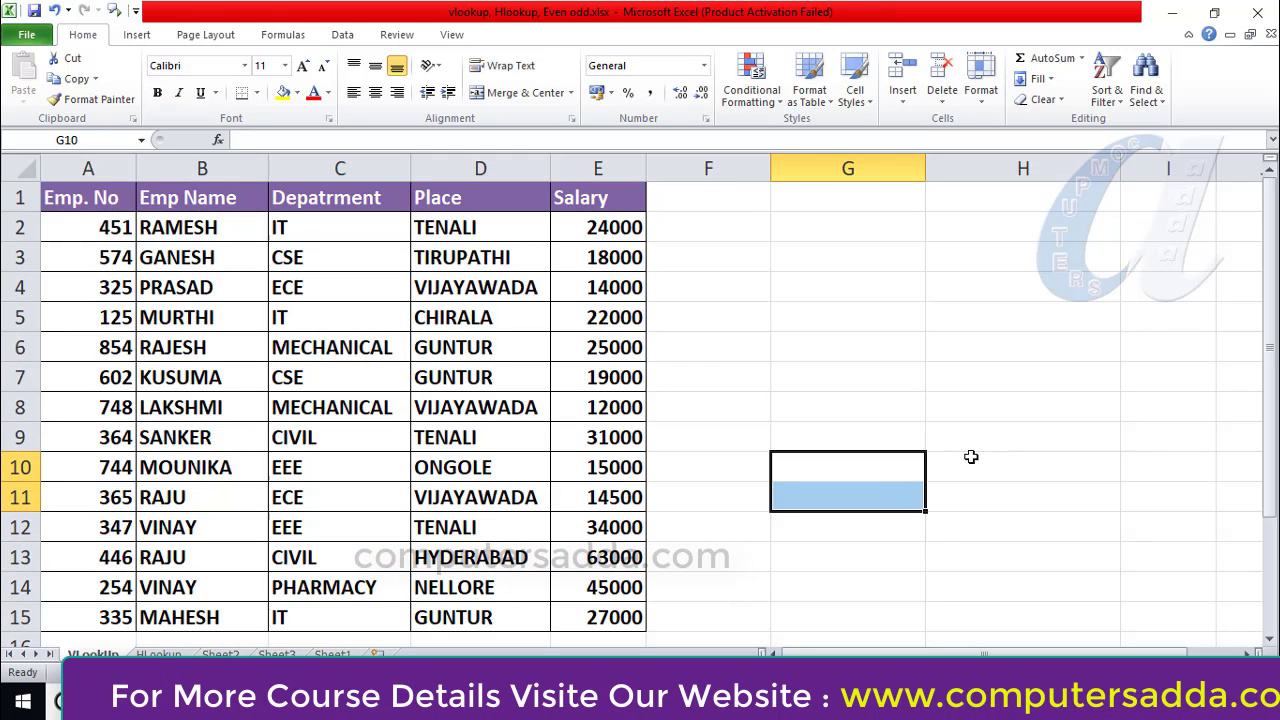
Move the employee table A1:E15 so that it starts at D3, and autofit the Department column F
left_click_drag(80, 198, 598, 618)
scroll(358, 215, "down", 1)
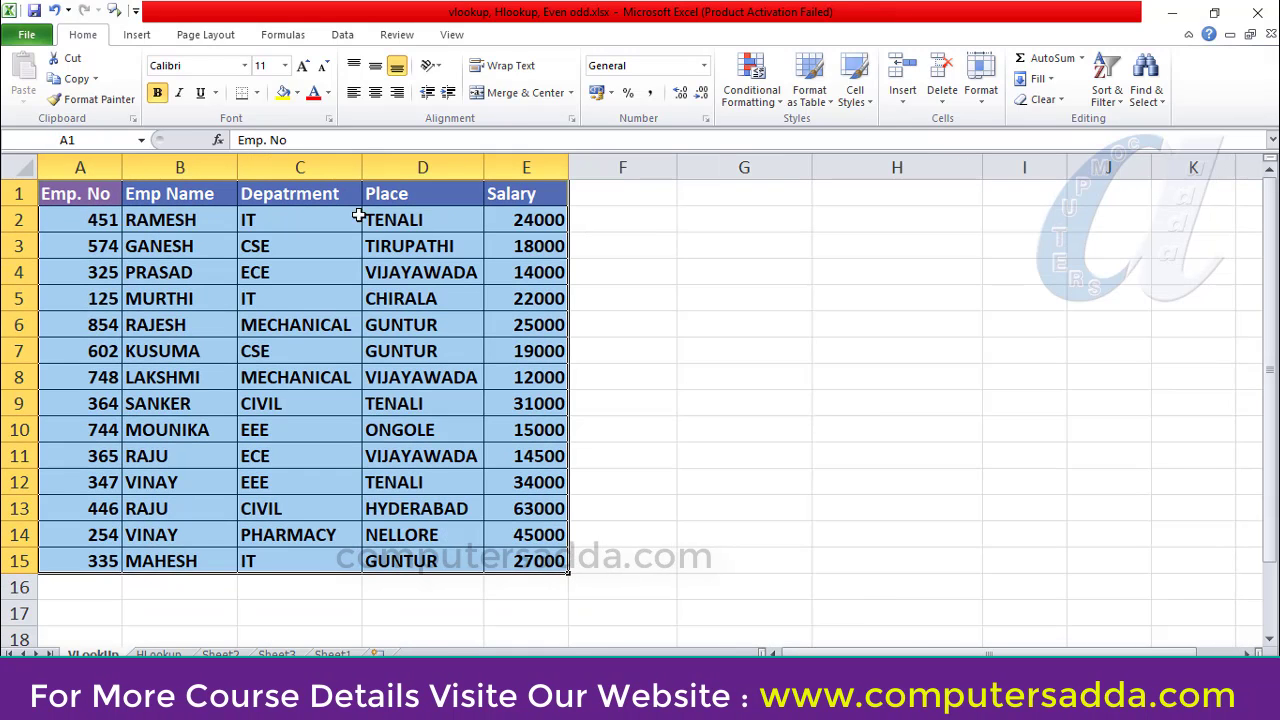
left_click_drag(569, 222, 852, 260)
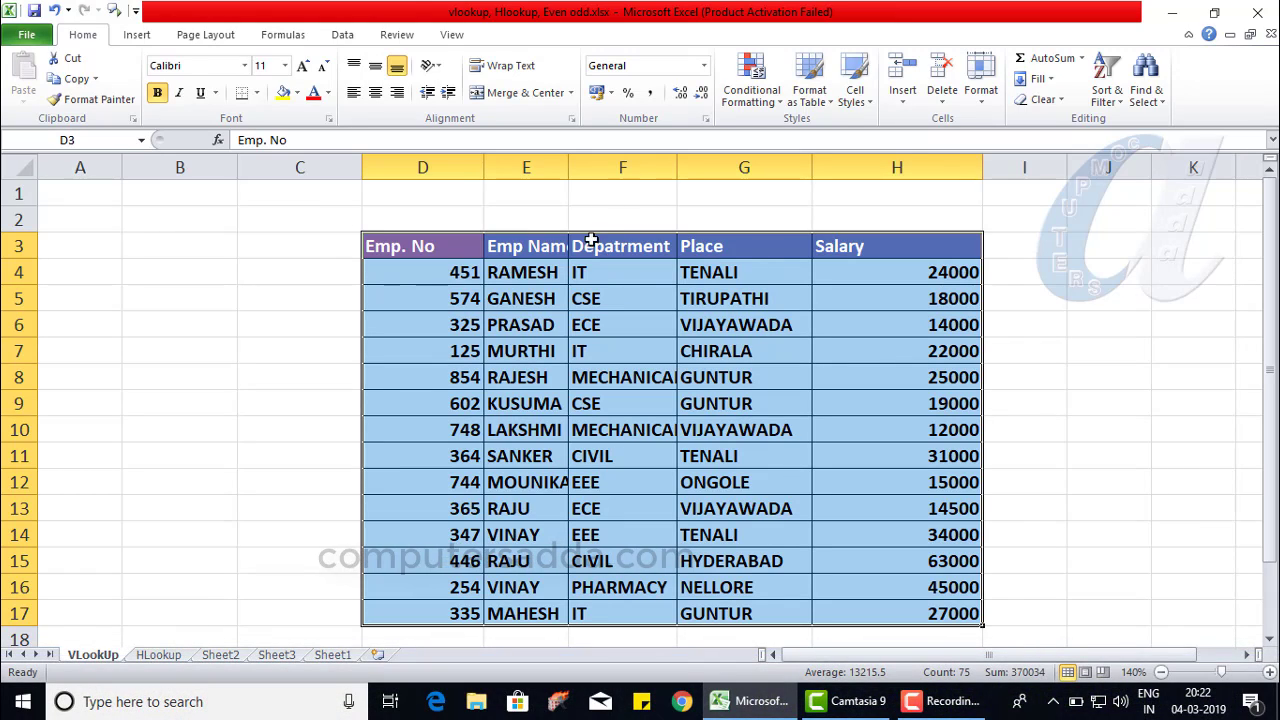
double_click(678, 168)
left_click(1097, 321)
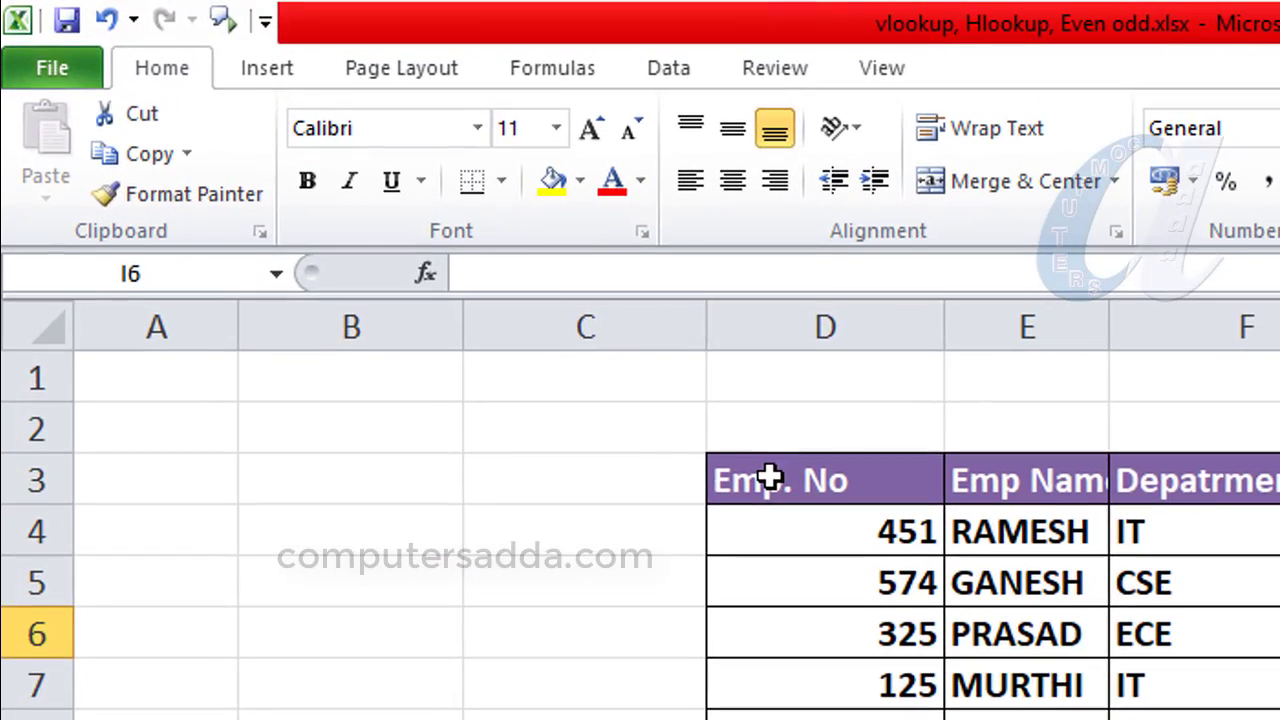
Check the cell references of the moved table's first and last cells, D3 and H17
left_click(768, 478)
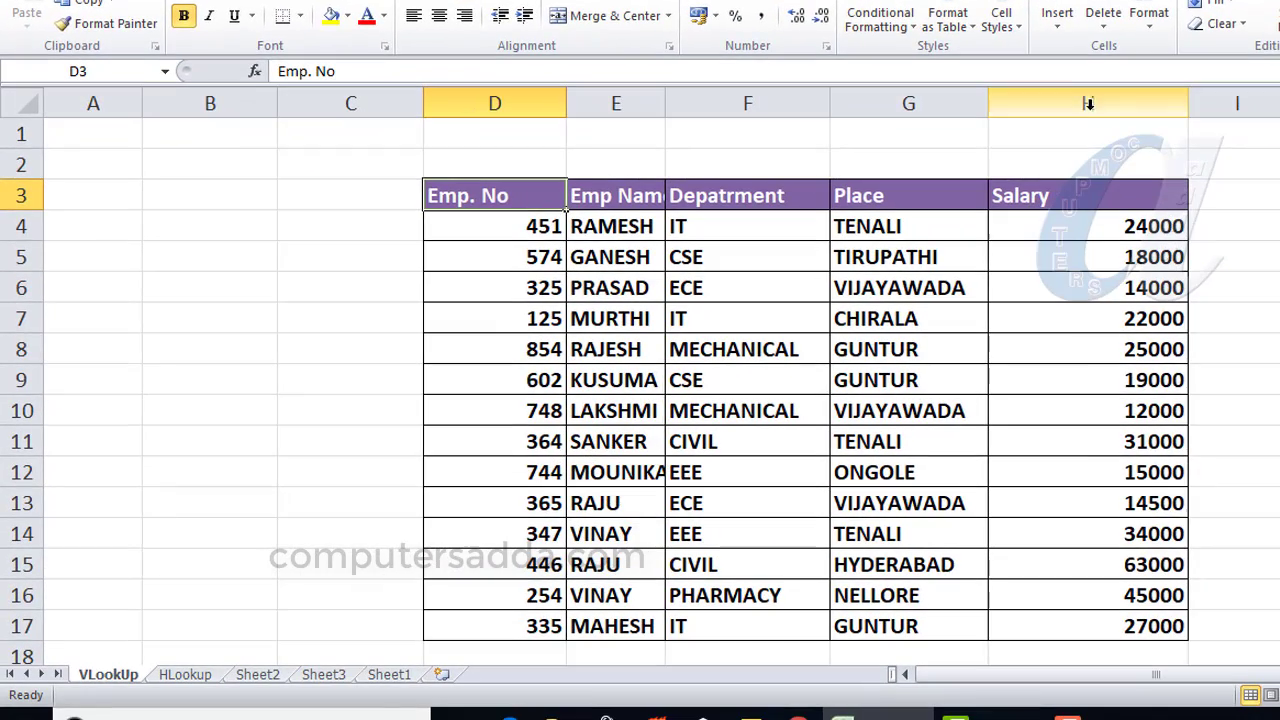
left_click(1079, 626)
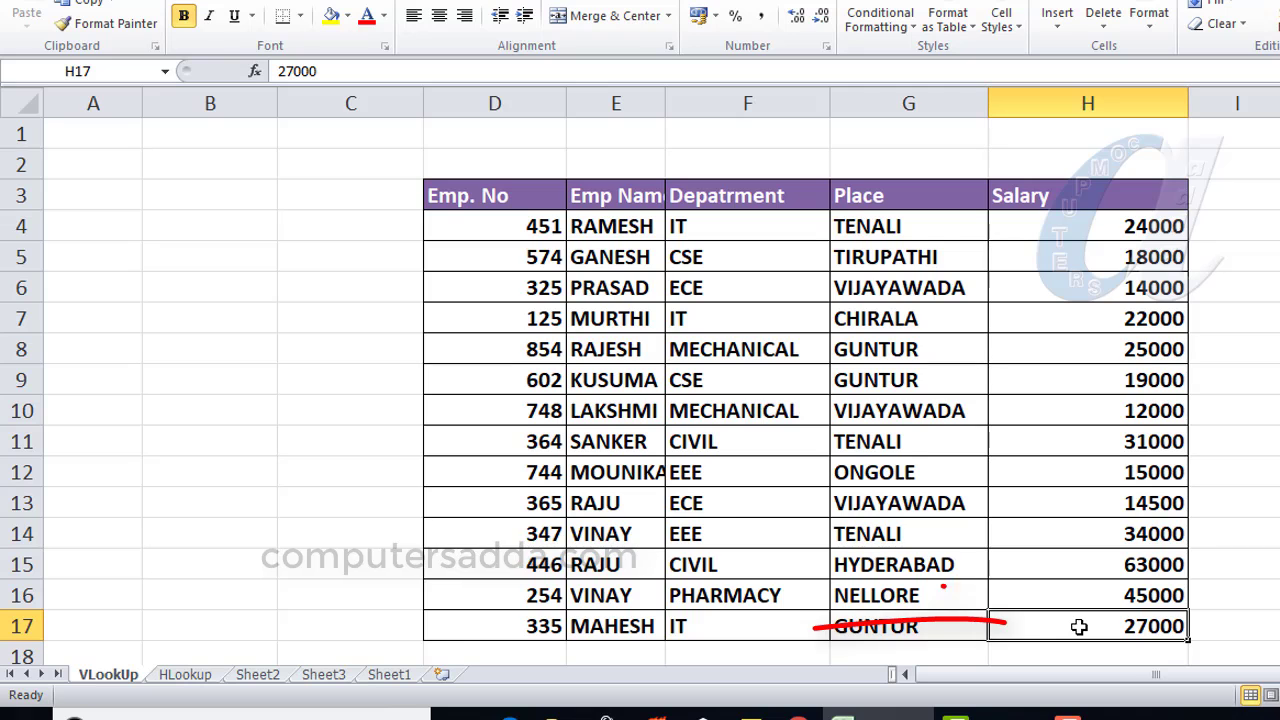
left_click(466, 194)
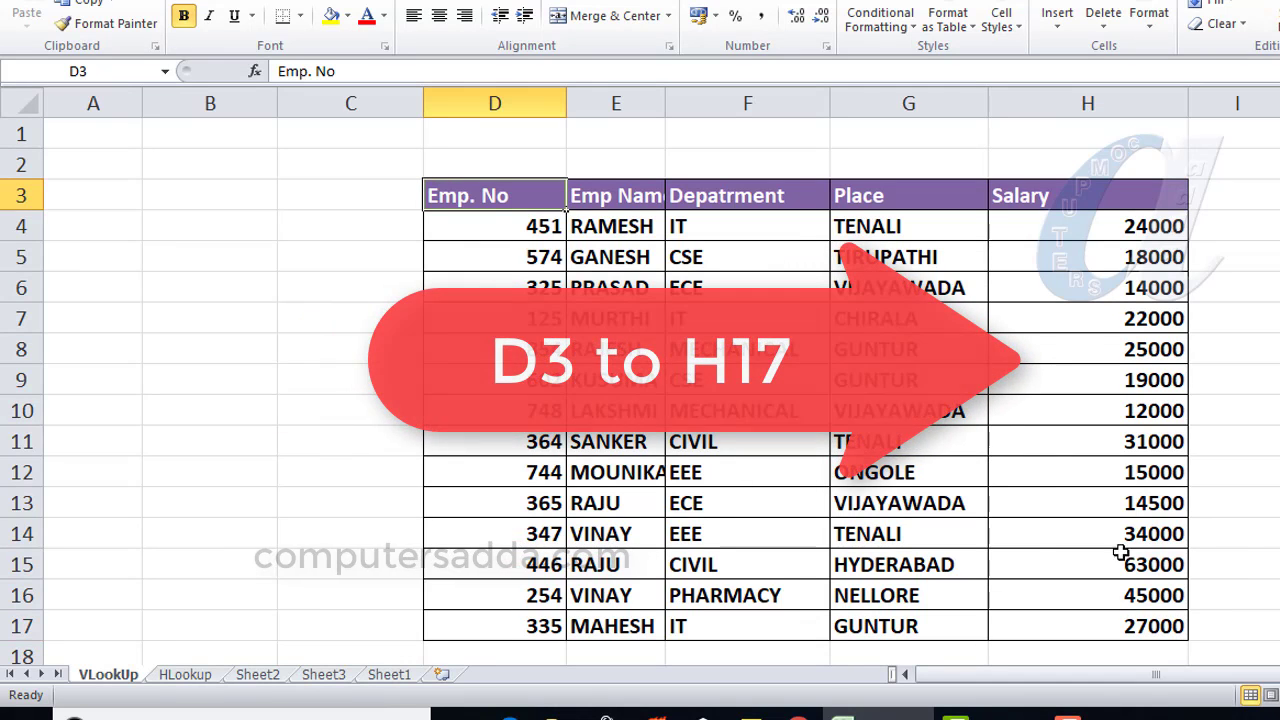
left_click(1085, 630)
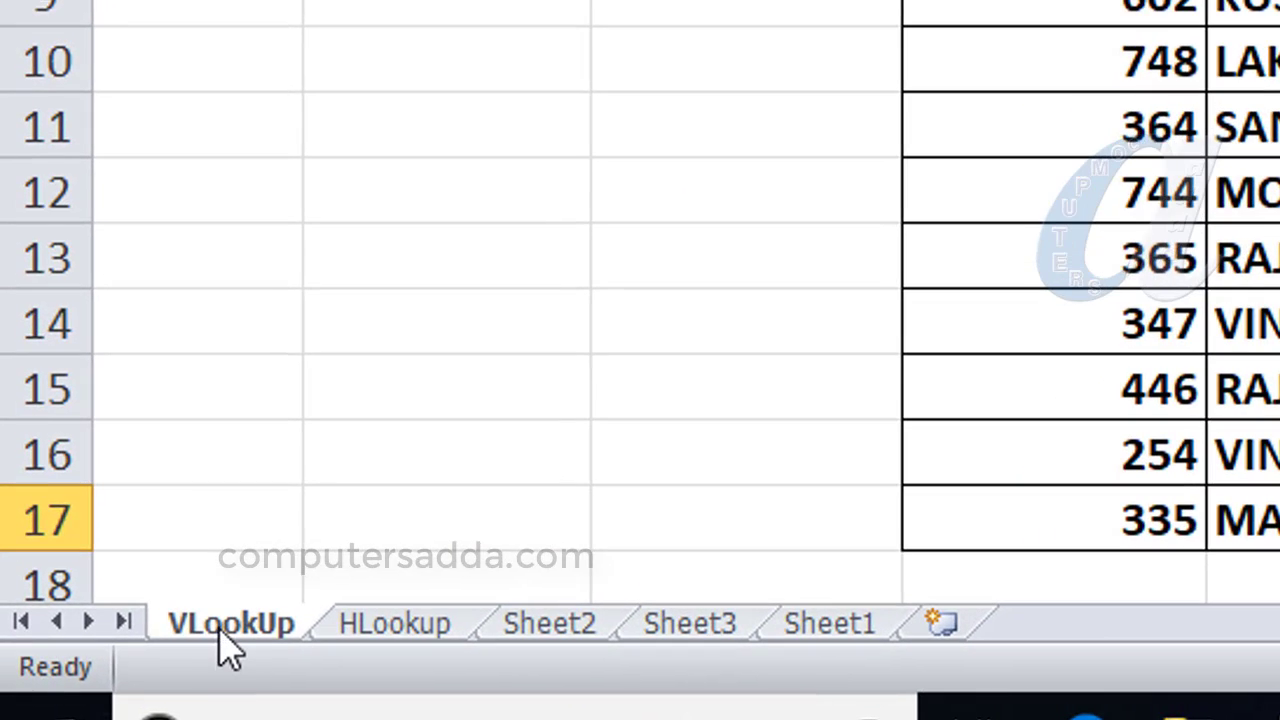
Open the code window of the VLookUp sheet and display its Properties window at the ScrollArea property
right_click(218, 628)
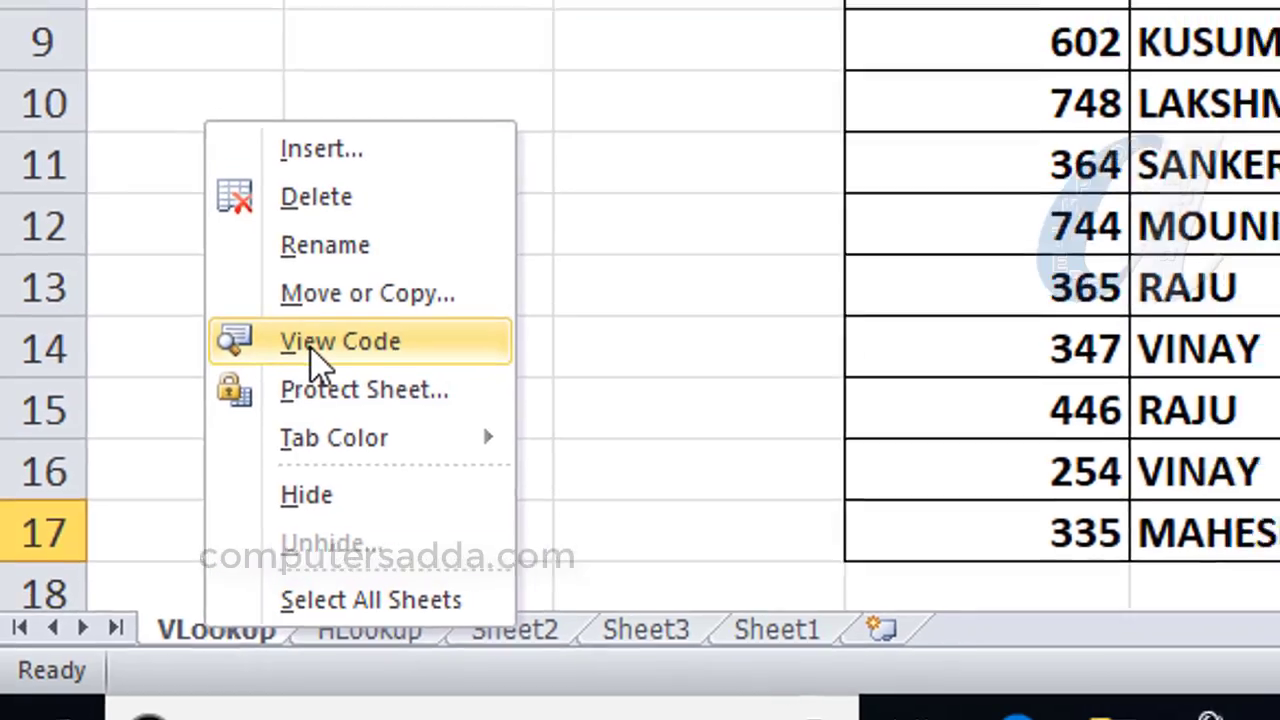
left_click(335, 318)
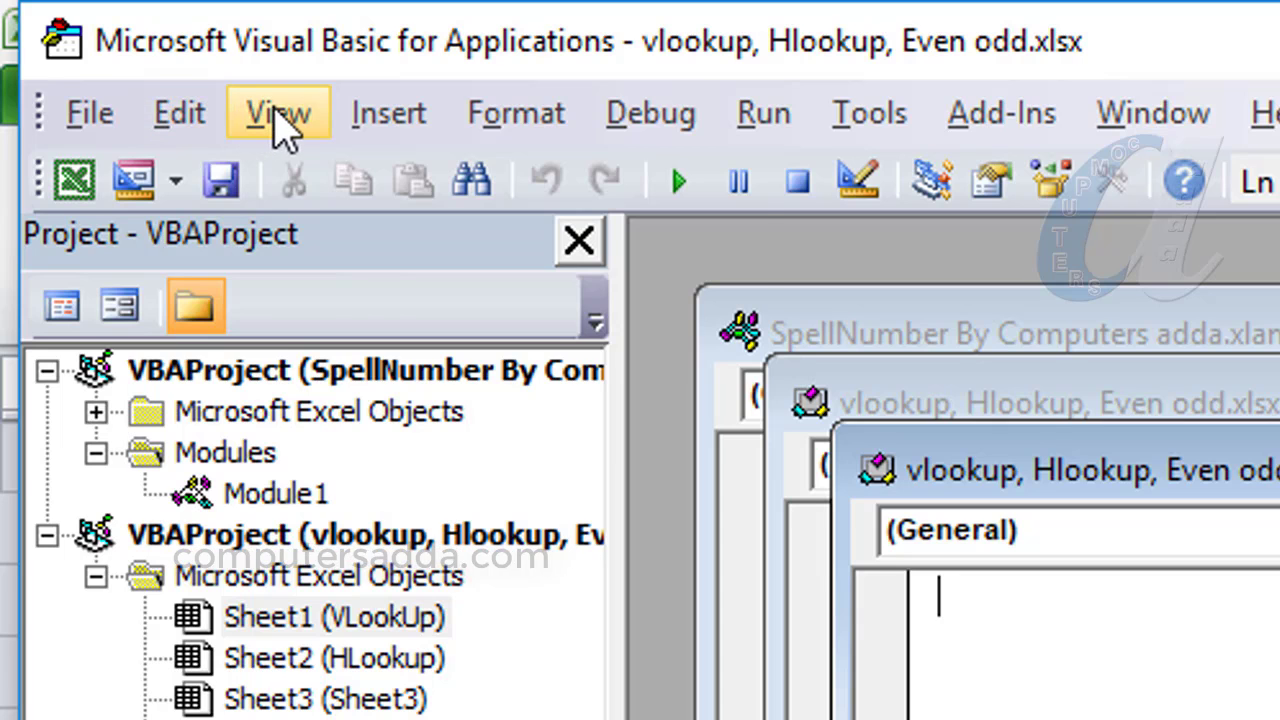
left_click(278, 120)
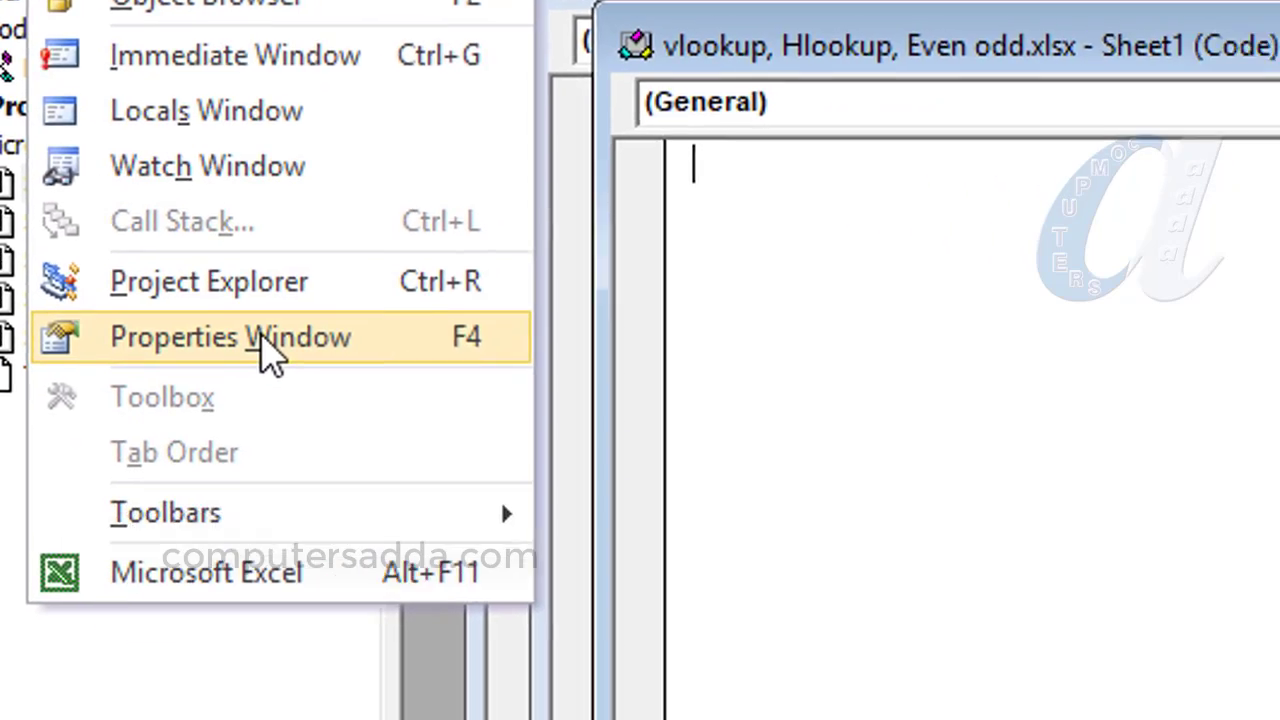
left_click(488, 414)
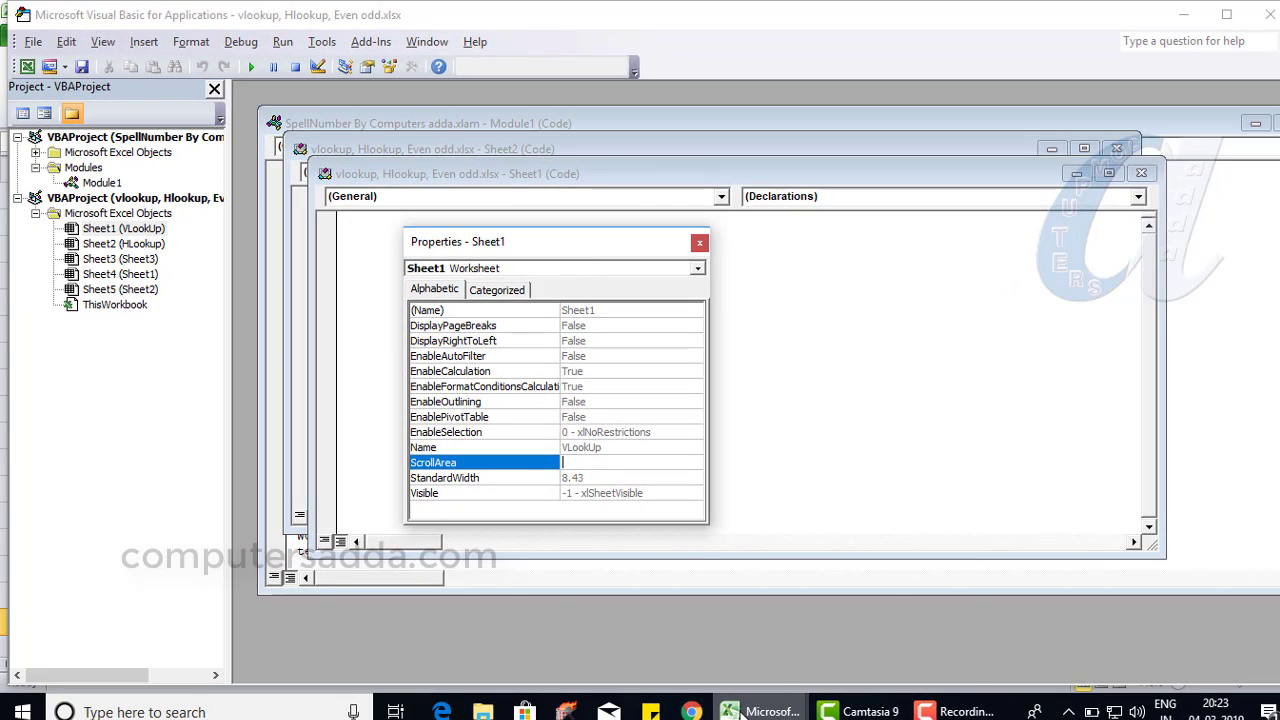
Switch to the Excel workbook to check the table's extent, and return to the Visual Basic editor
mouse_move(765, 711)
left_click(657, 625)
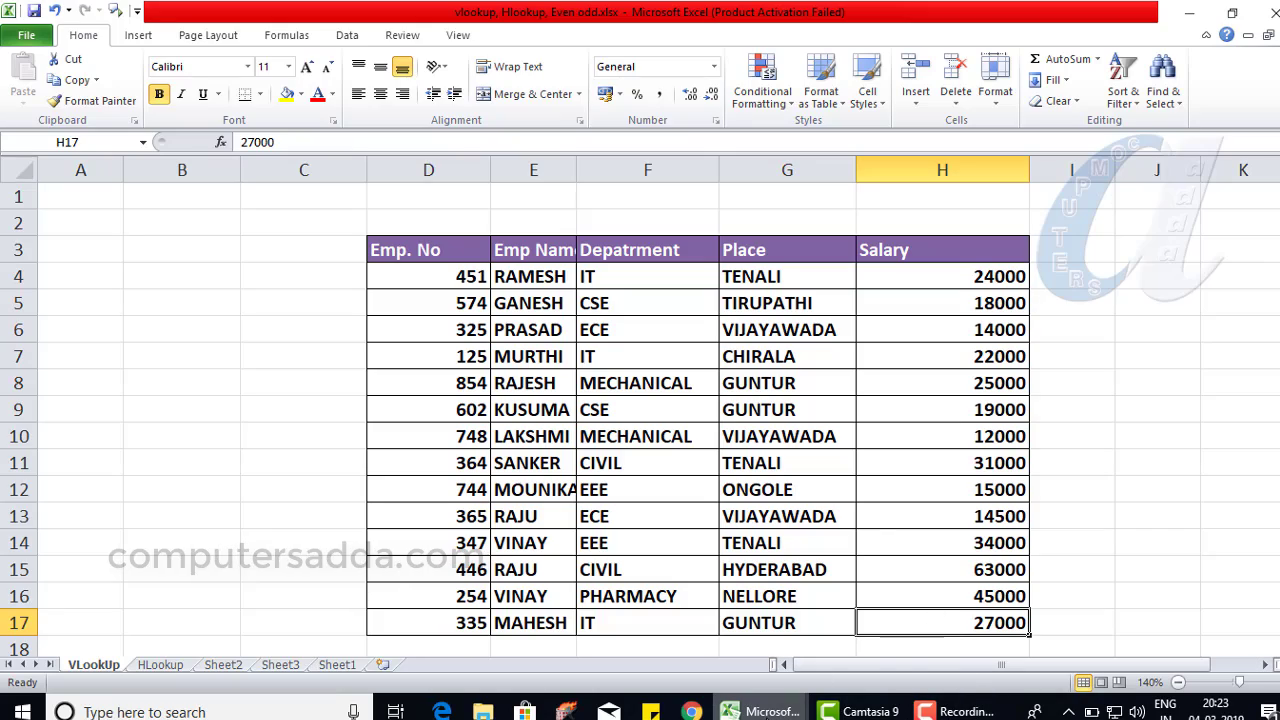
mouse_move(765, 711)
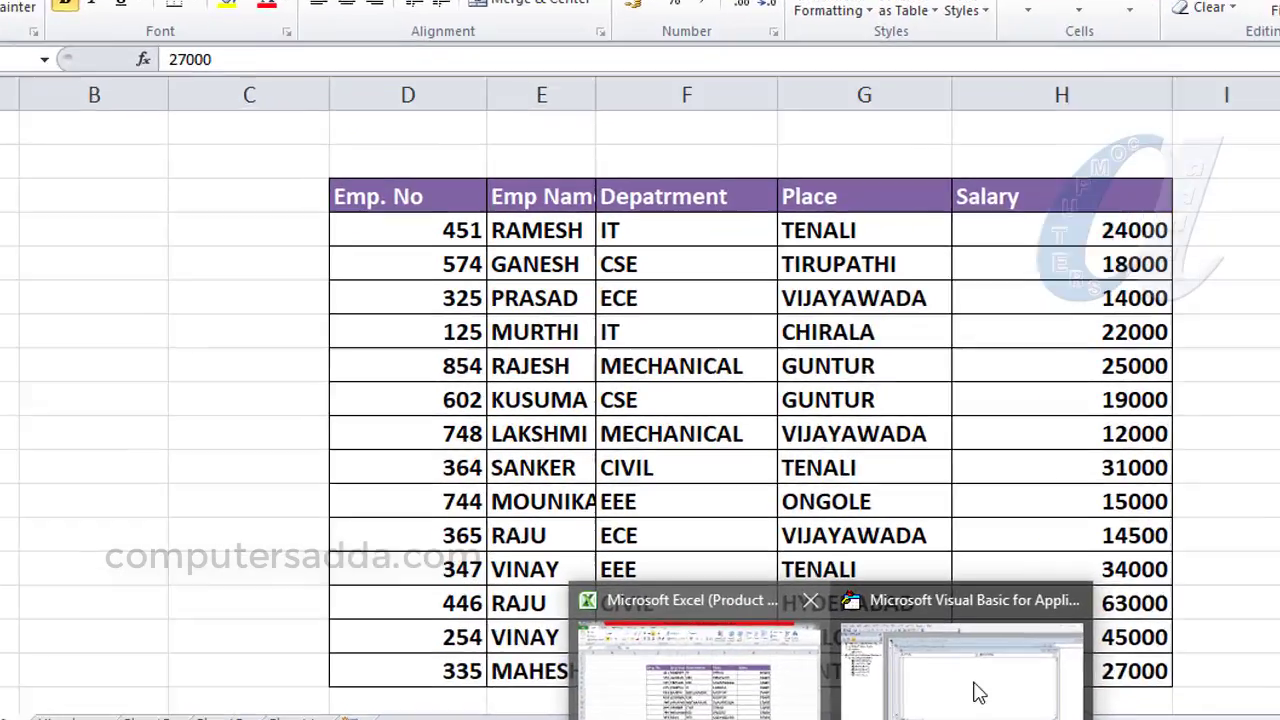
left_click(862, 635)
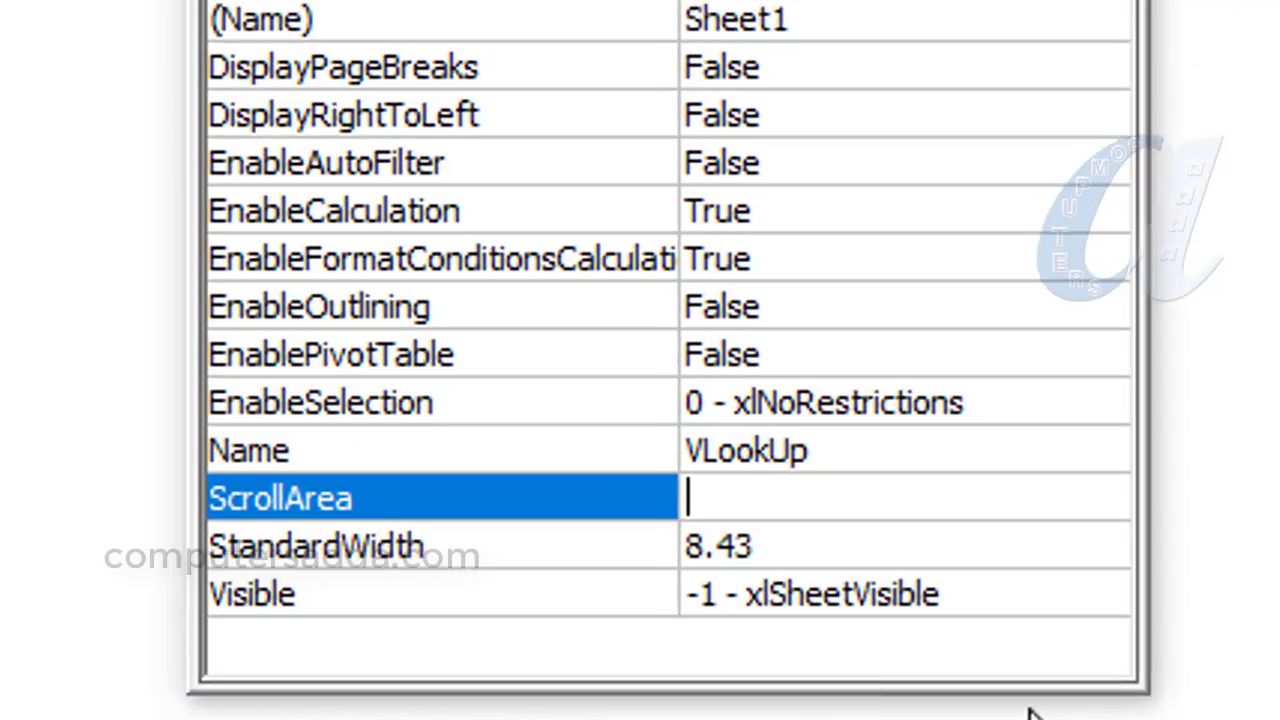
Set the VLookUp sheet's ScrollArea property to d3:h17 and close the Visual Basic editor
type("d3")
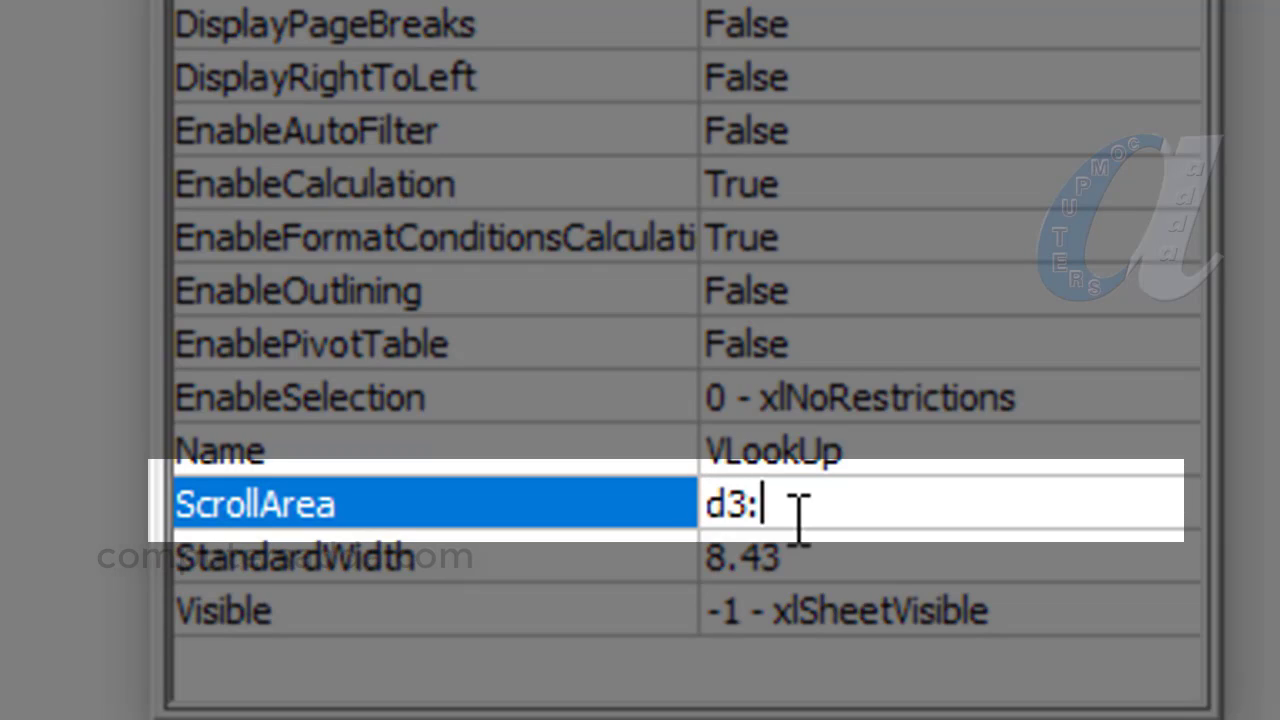
type(":h")
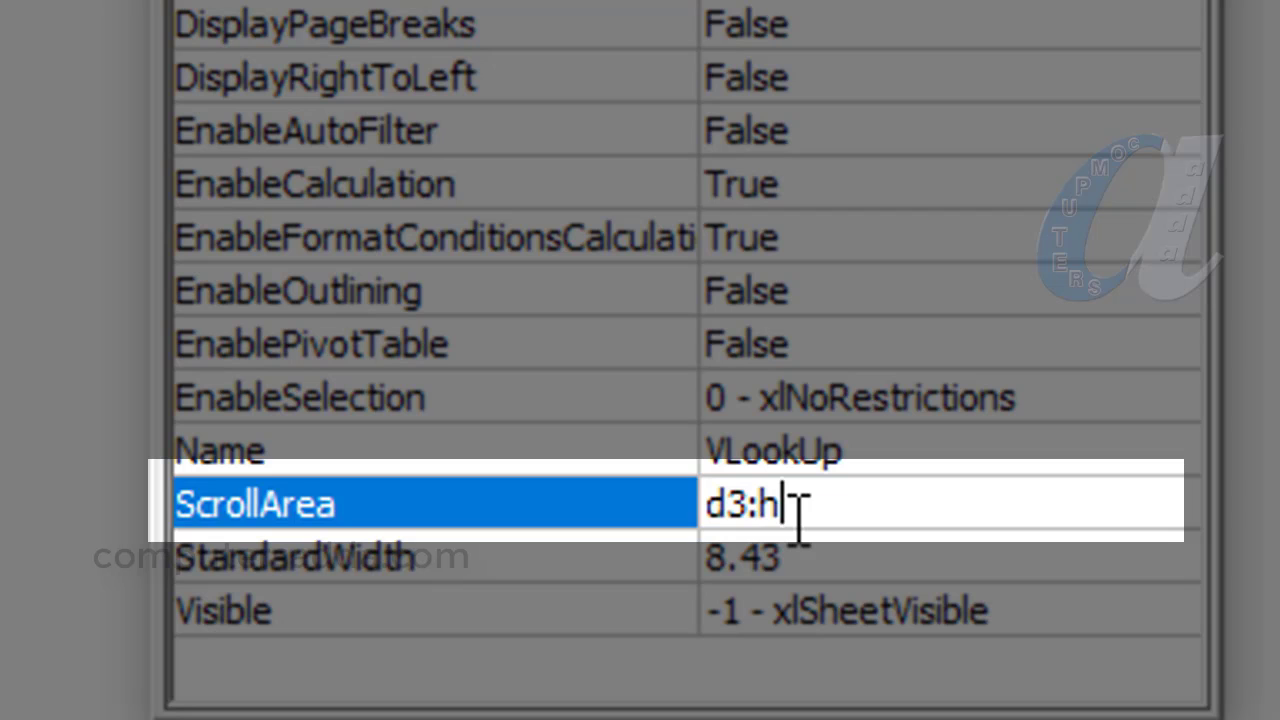
type("17")
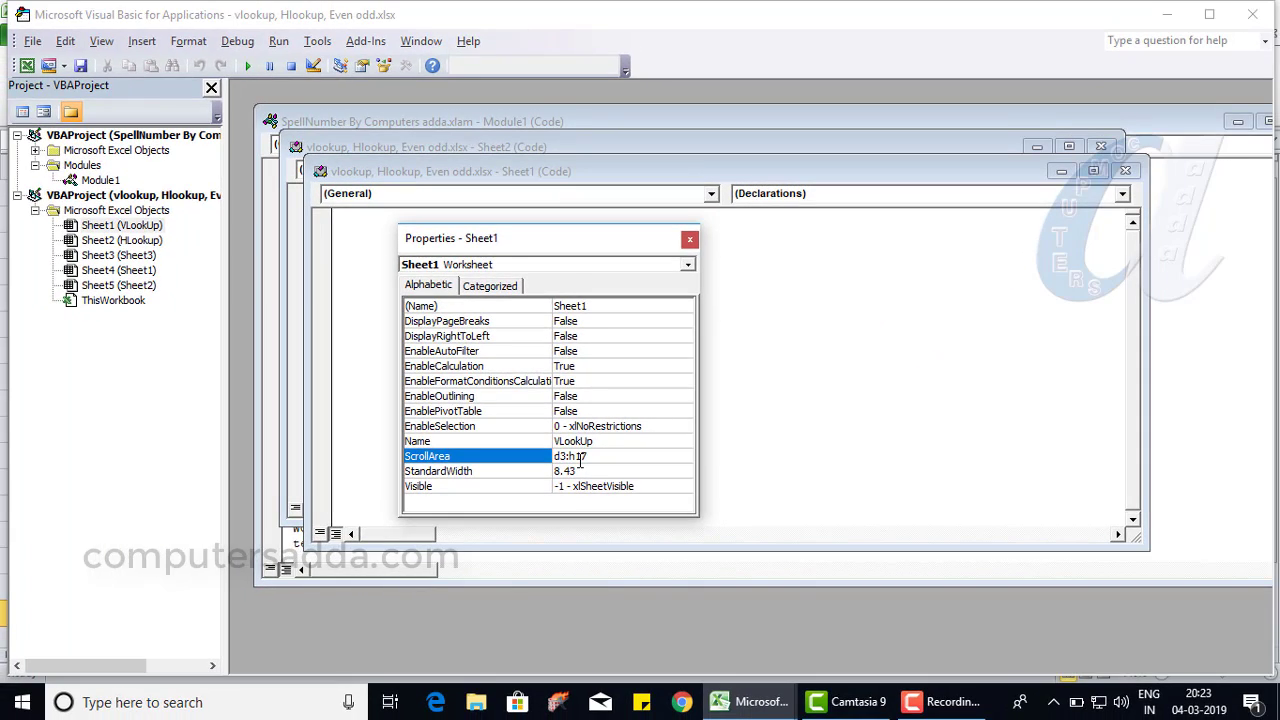
left_click(1252, 14)
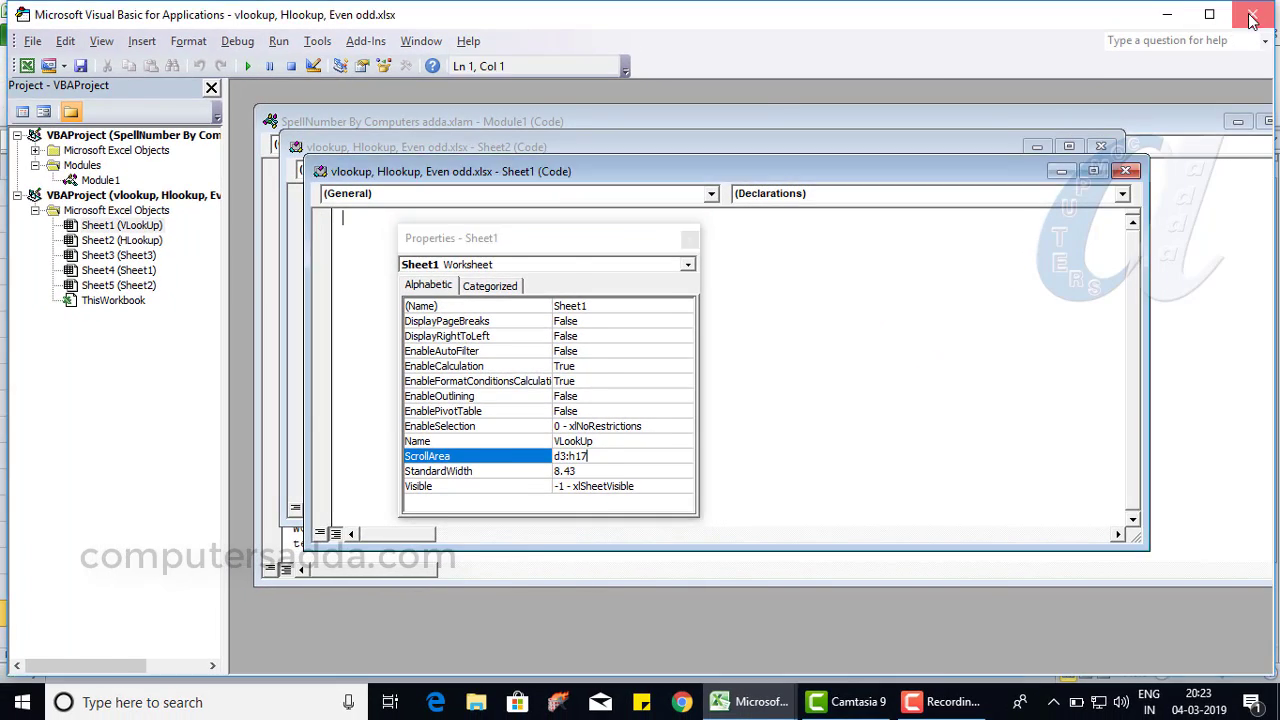
Test the scroll restriction by selecting cells in the Emp. No column and moving up to its header in D3
left_click(503, 449)
left_click(403, 483)
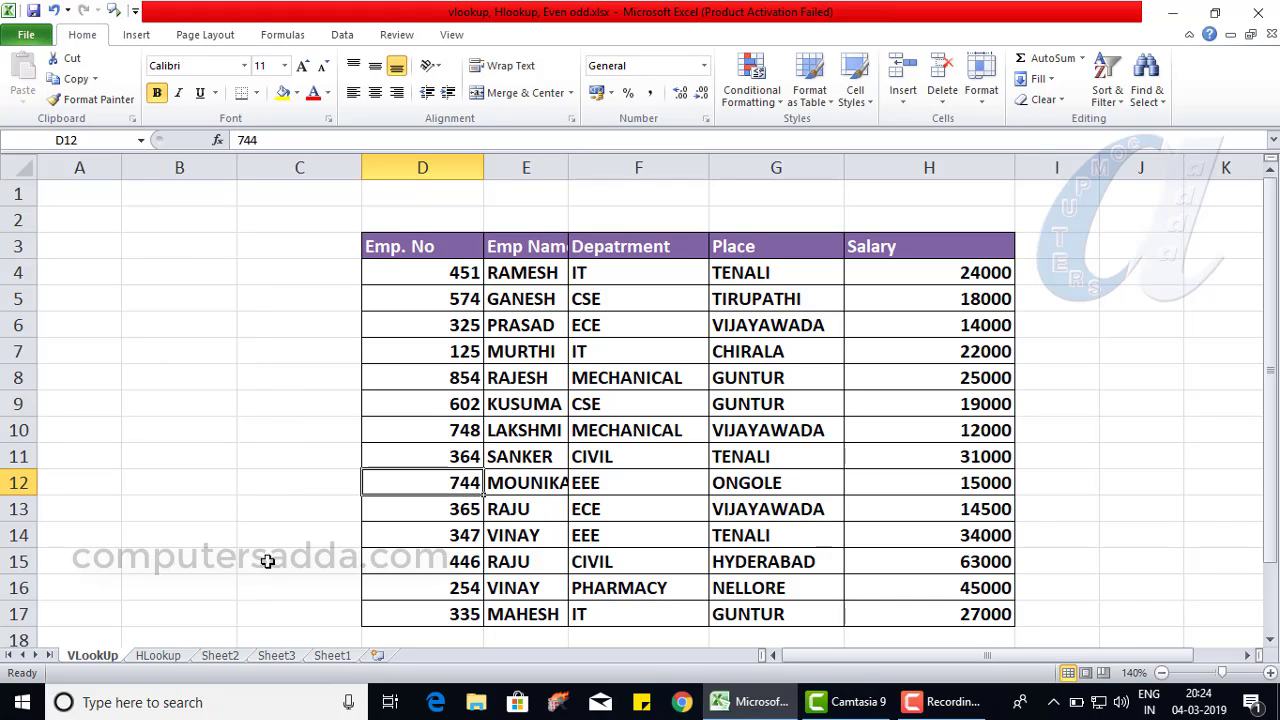
left_click(430, 586)
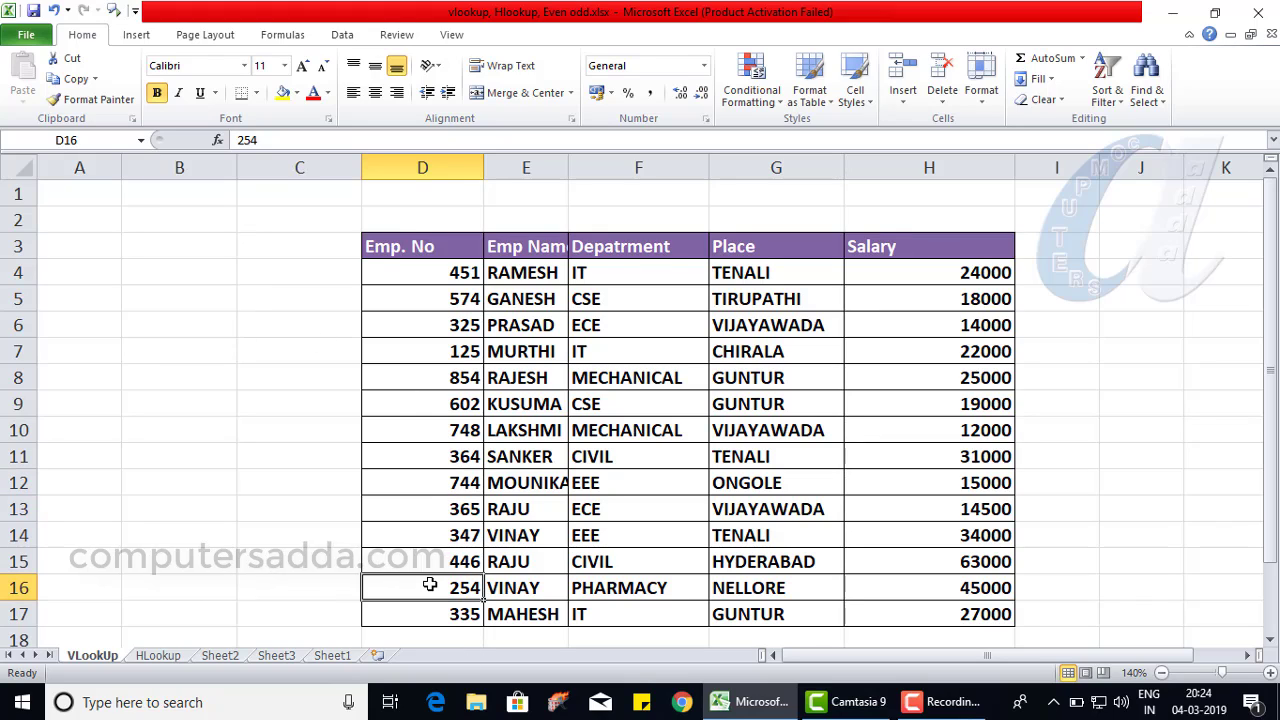
key("Down")
key("Up")
key("Up")
key("Up")
key("Up")
key("Up")
key("Up")
key("Up")
key("Up")
key("Up")
key("Up")
key("Up")
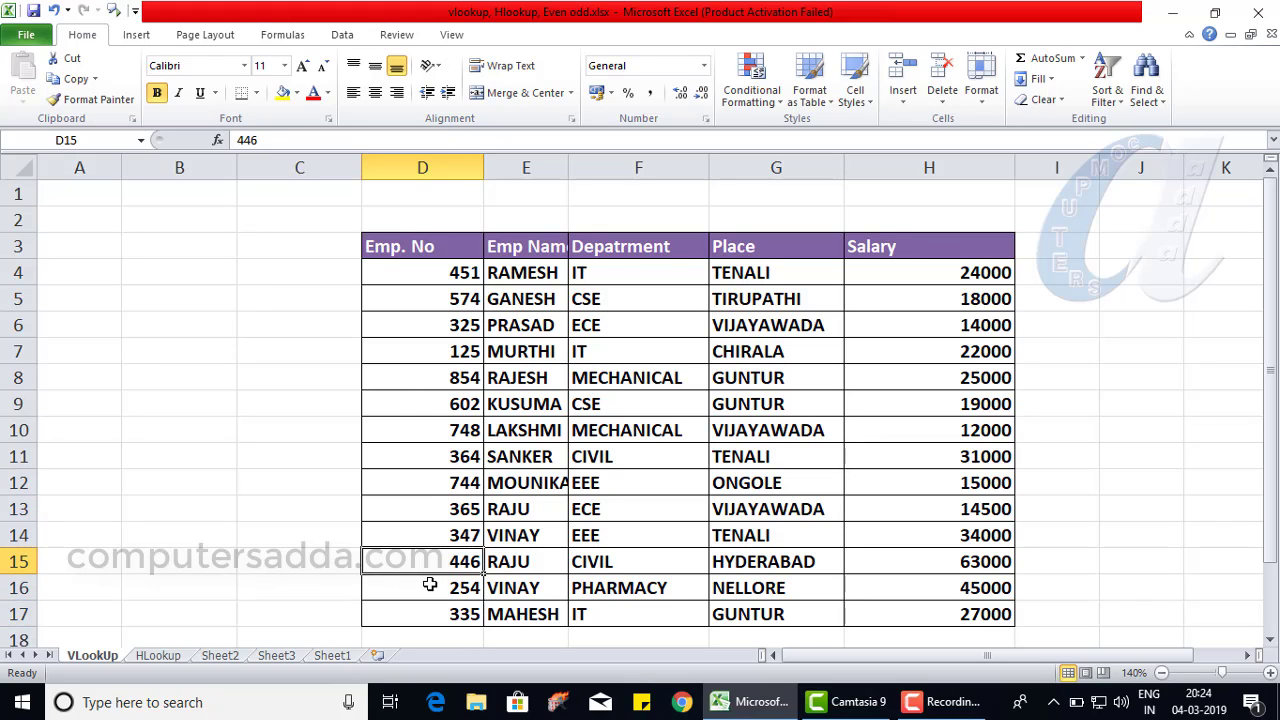
key("Up")
key("Up")
key("Up")
Move the active cell around the table's edge from D3 through H3, H17 and D17, ending at D14
key("Right")
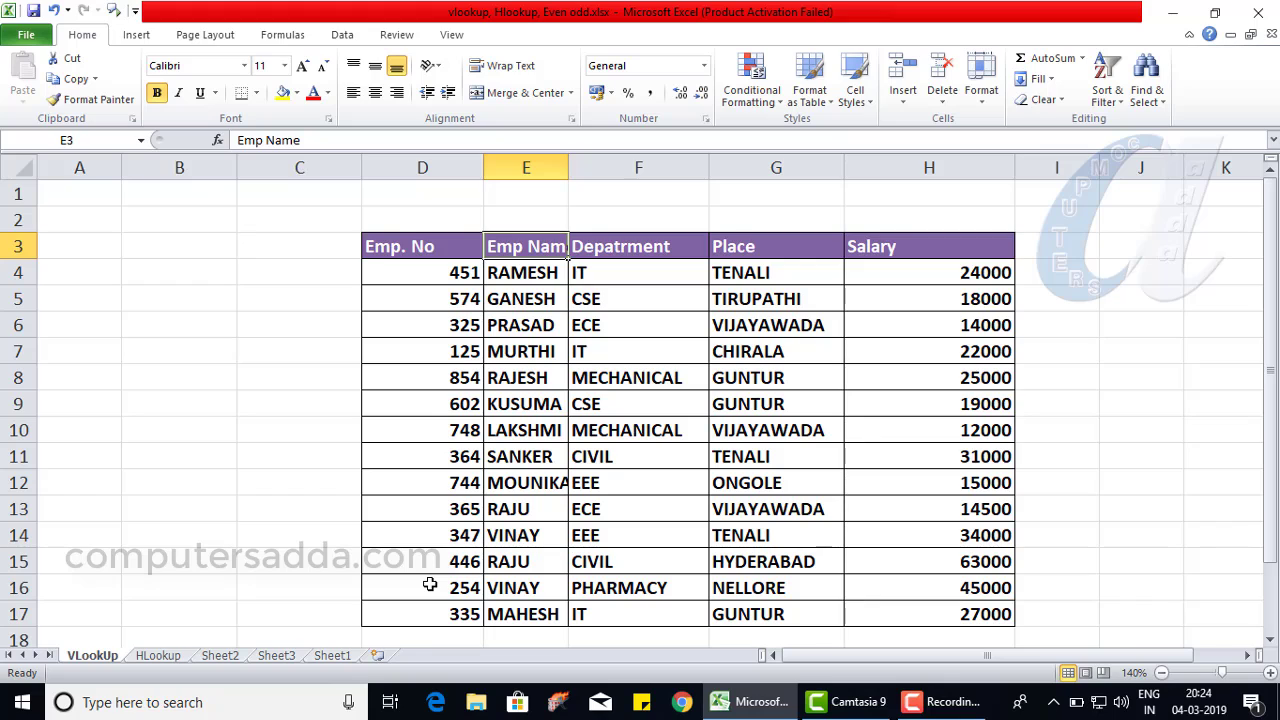
key("Right")
key("Right")
key("Right")
key("Down")
key("Down")
key("Down")
key("Down")
key("Down")
key("Down")
key("Down")
key("Down")
key("Down")
key("Down")
key("Down")
key("Down")
key("Down")
key("Down")
key("Left")
key("Left")
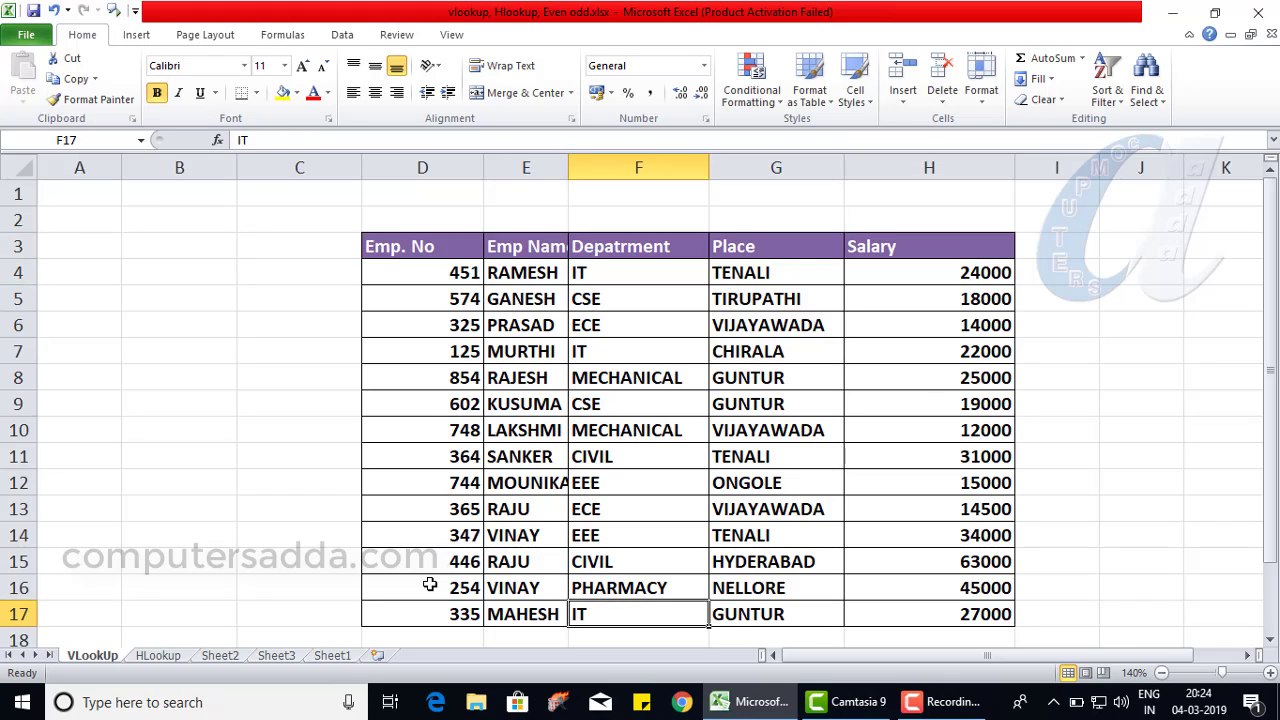
key("Left")
key("Left")
key("Up")
key("Up")
key("Up")
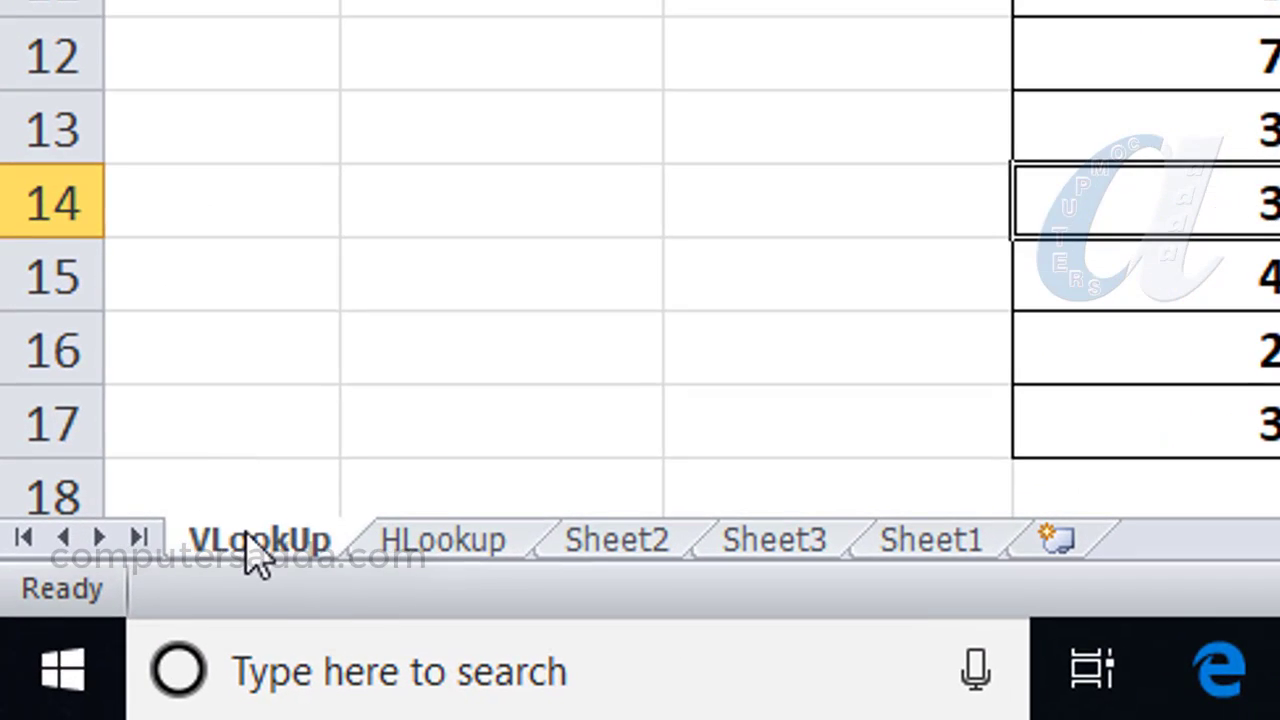
Reopen the VLookUp sheet's properties in the Visual Basic editor, clear the ScrollArea value and return to the workbook
right_click(250, 545)
left_click(409, 173)
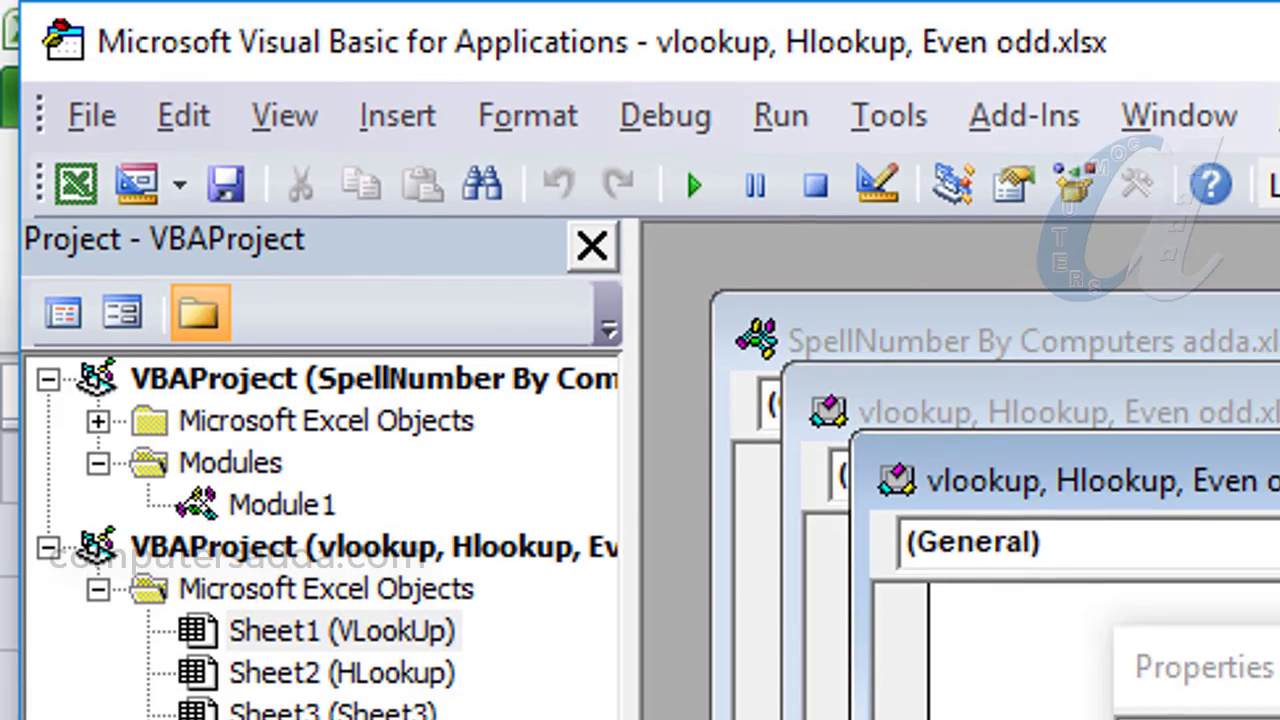
left_click(290, 118)
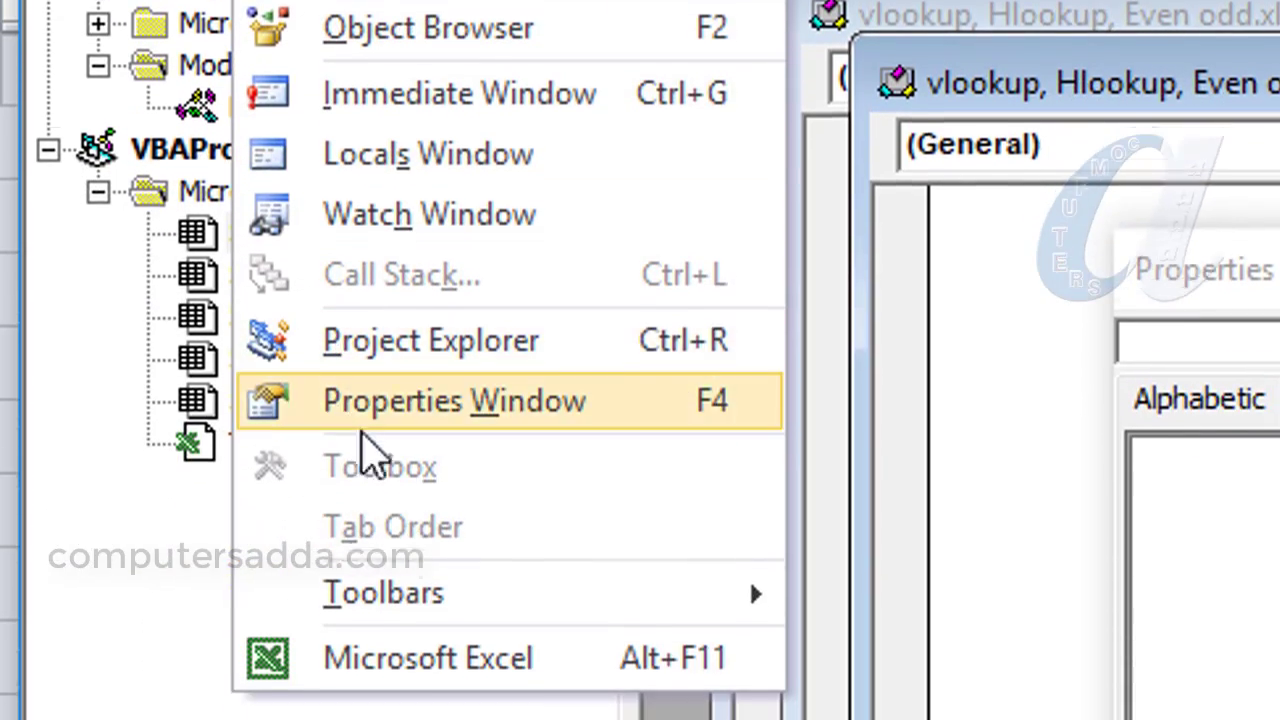
left_click(372, 400)
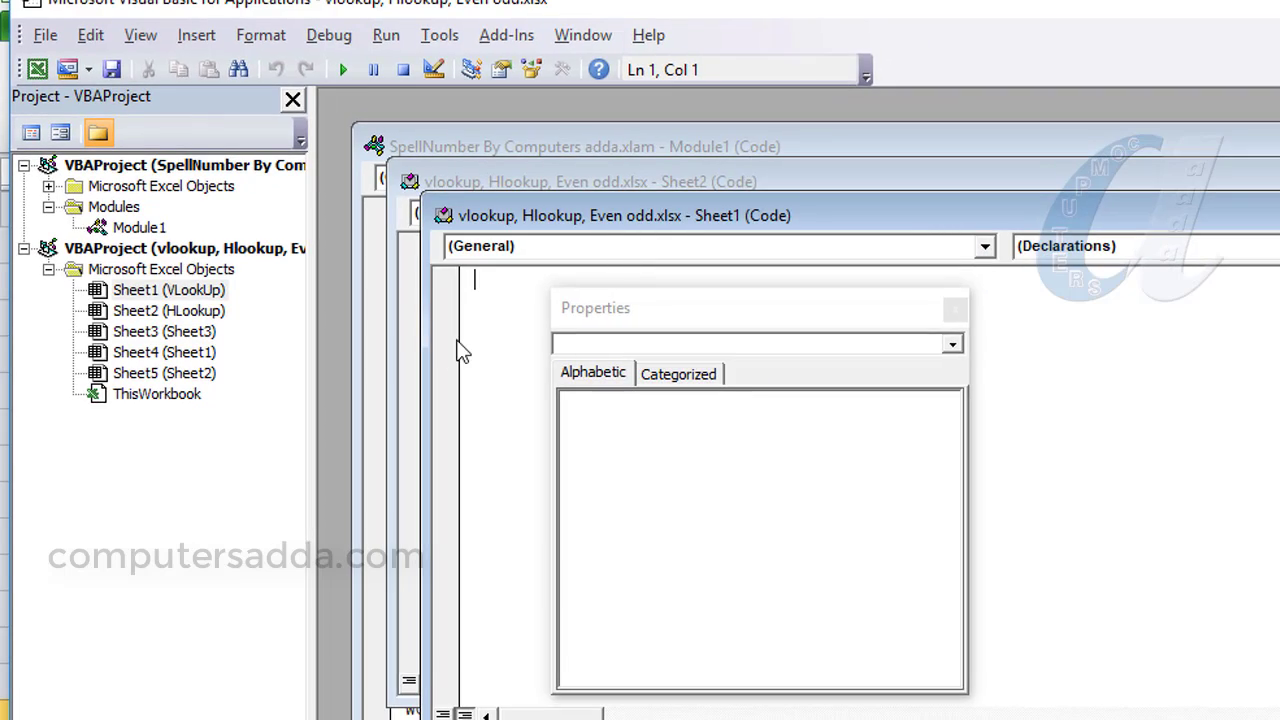
key("F4")
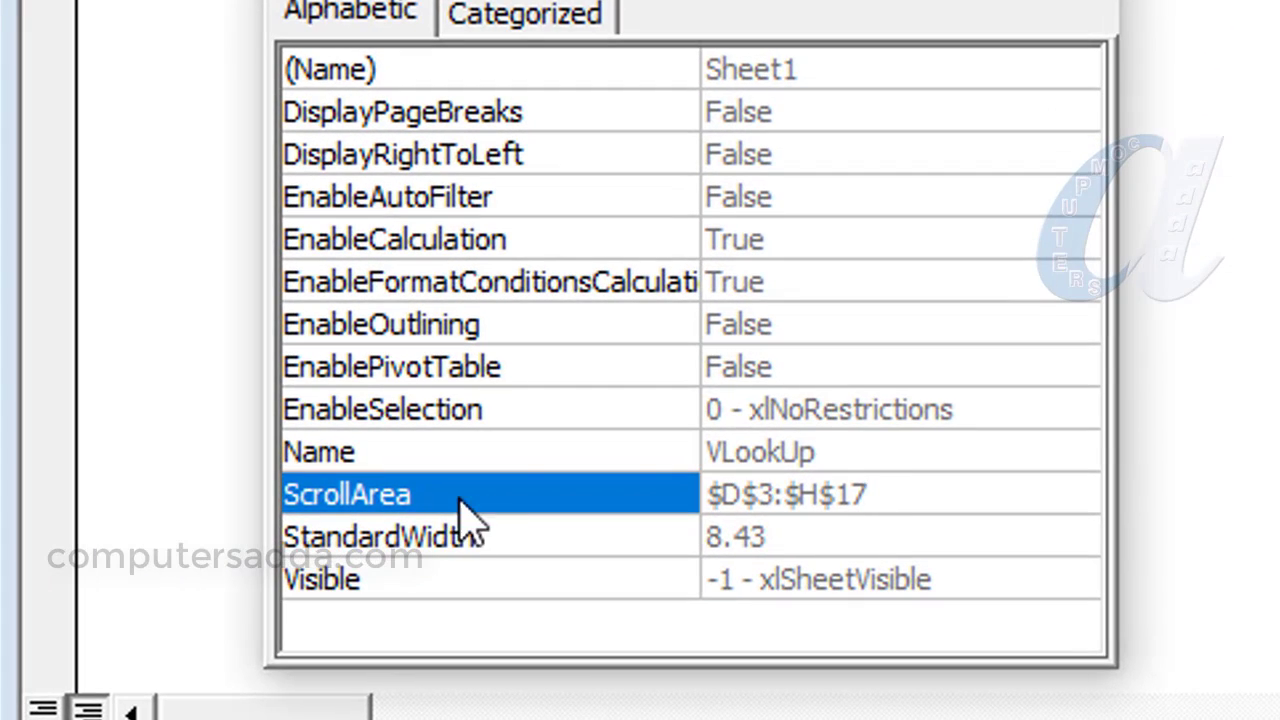
left_click(586, 500)
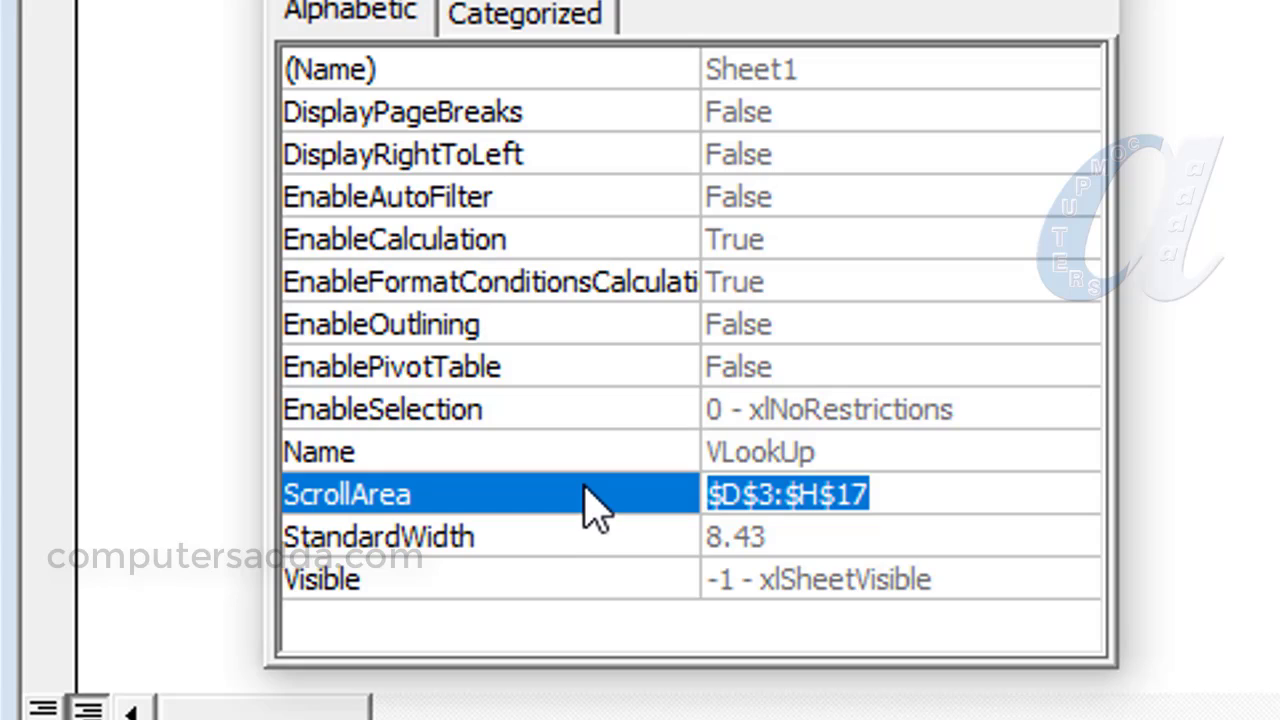
key("Delete")
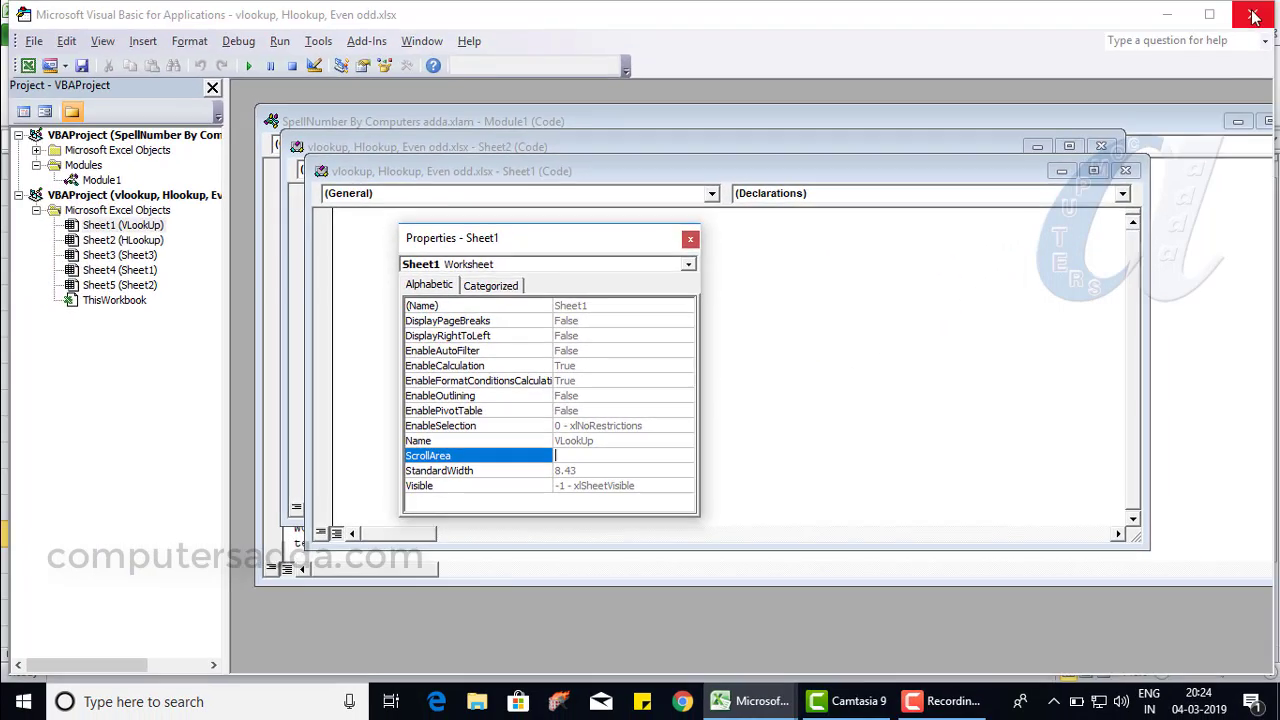
key("alt+F11")
Test the unrestricted sheet by selecting cells and ranges outside and inside the table, ending at J6
left_click(190, 410)
left_click(262, 322)
left_click_drag(290, 274, 320, 390)
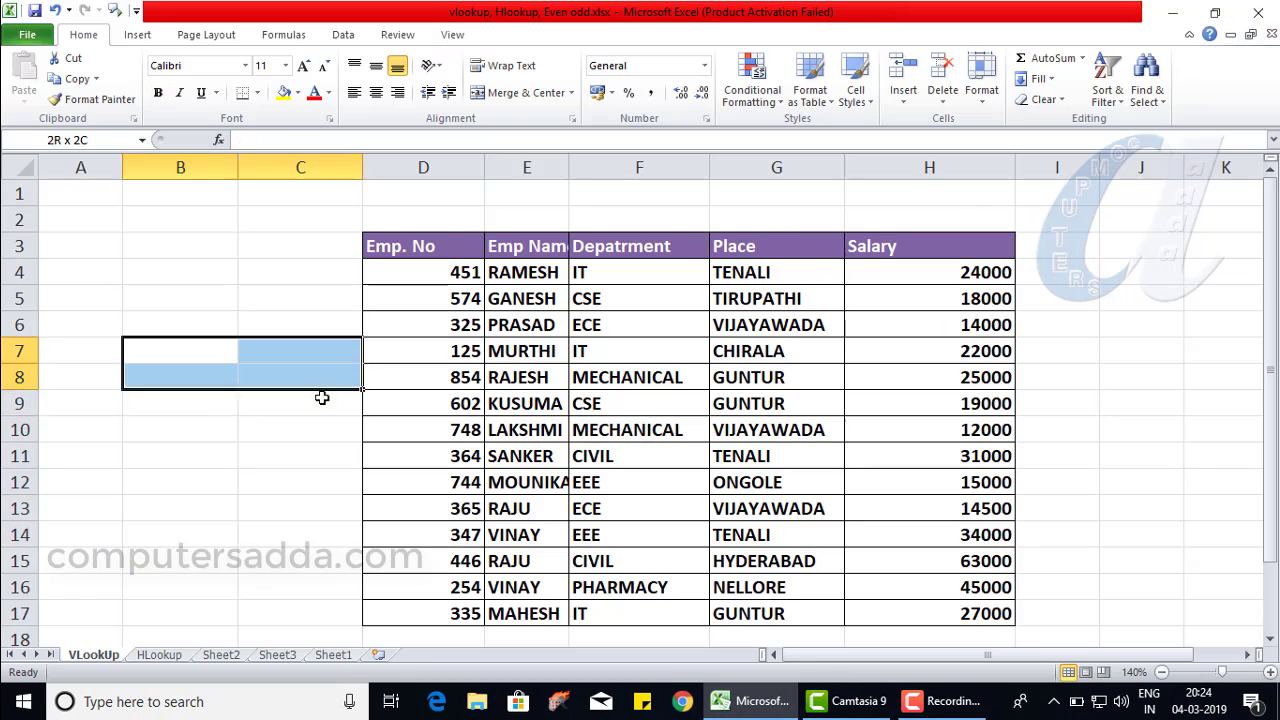
left_click(640, 405)
left_click(950, 409)
left_click_drag(1057, 408, 1150, 405)
left_click(1150, 317)
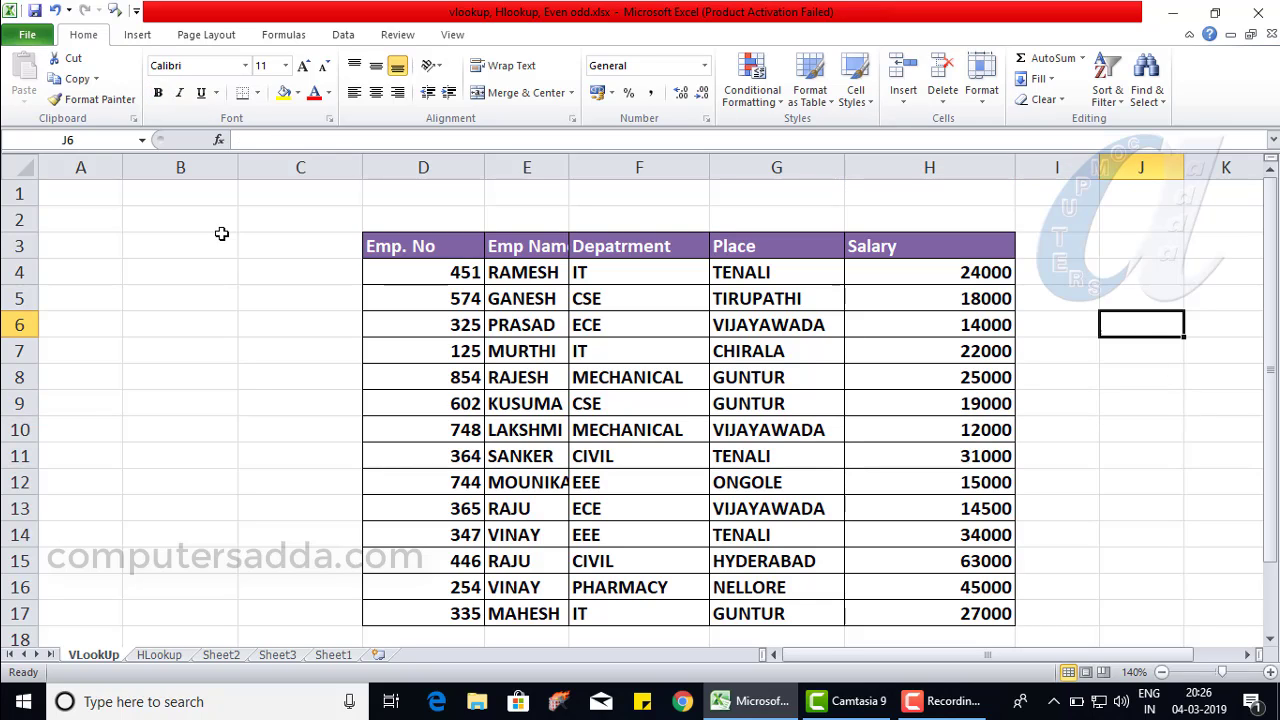